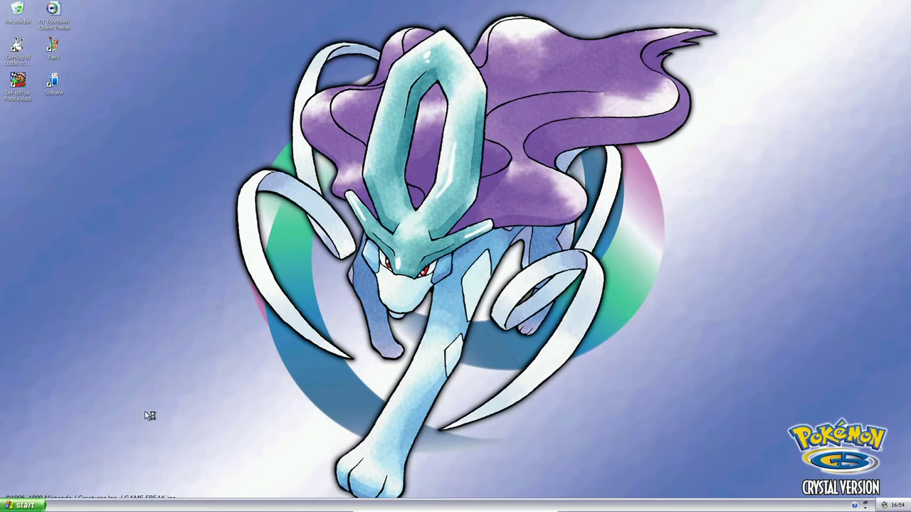
Open Search from the Start menu, have the dog do two tricks, then close the window.
left_click(28, 505)
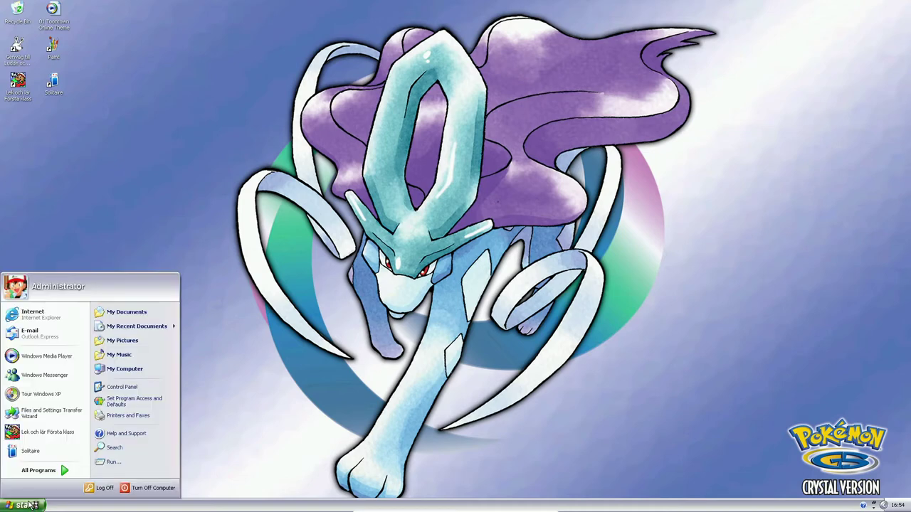
left_click(117, 448)
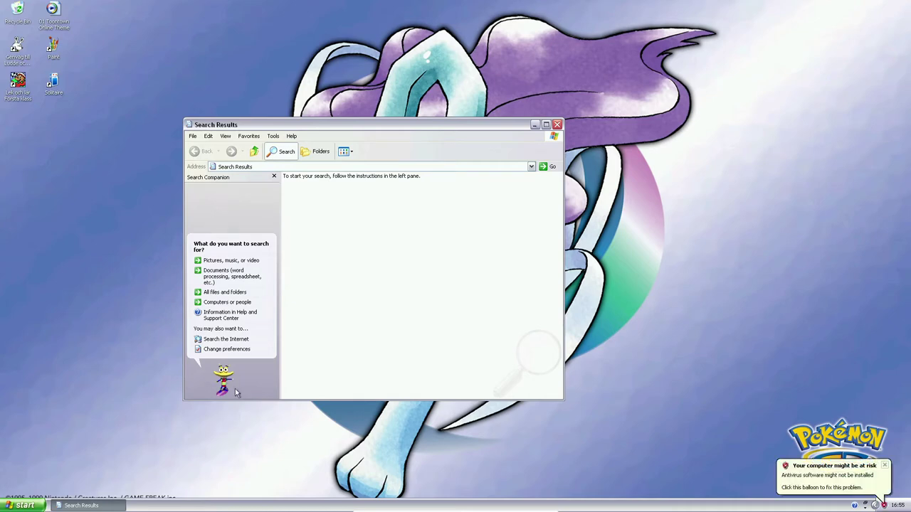
left_click(223, 379)
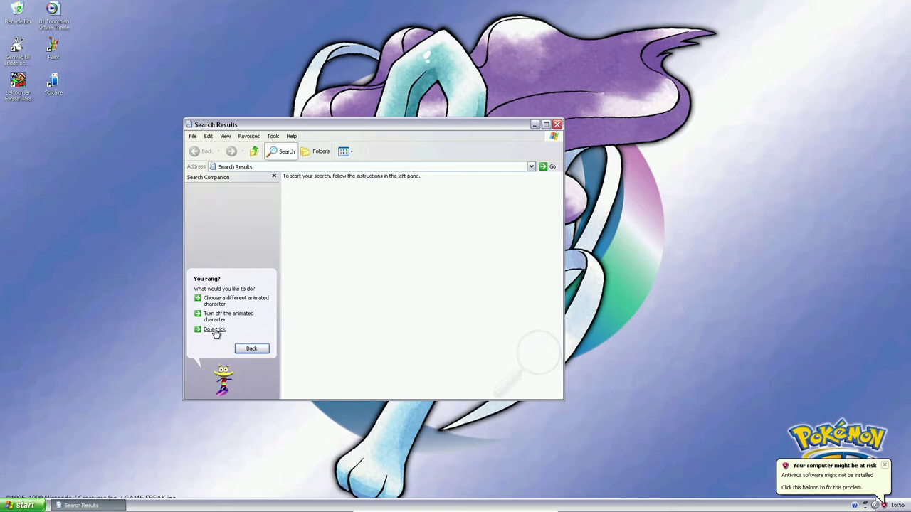
left_click(216, 331)
left_click(213, 329)
left_click(557, 125)
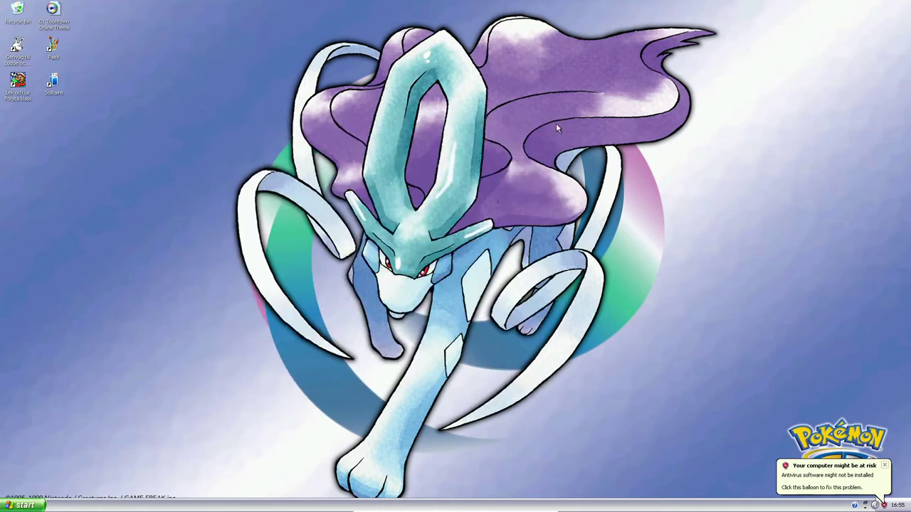
Dismiss the antivirus warning balloon and bring up the Start menu.
left_click(884, 465)
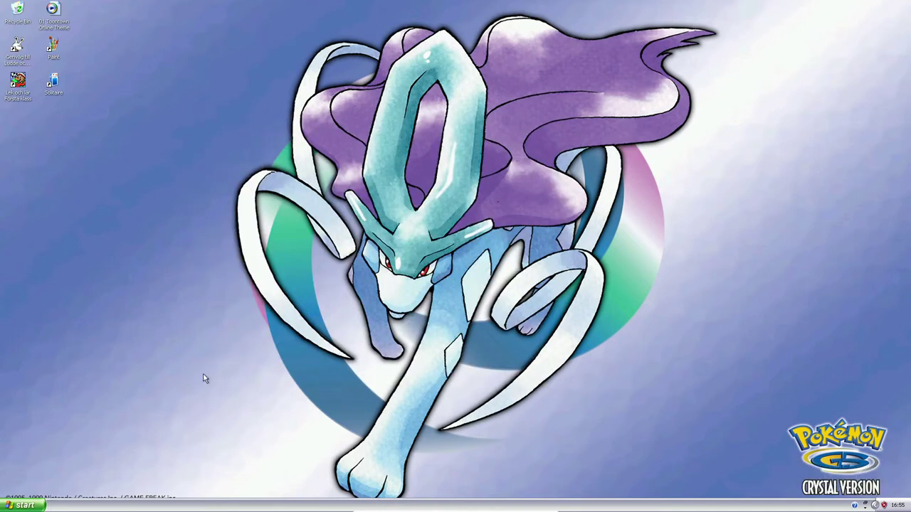
left_click(25, 505)
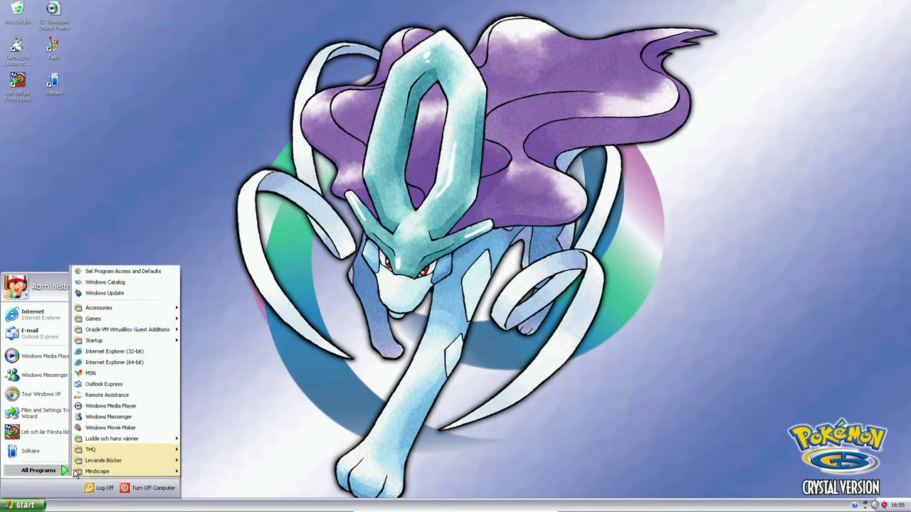
mouse_move(39, 471)
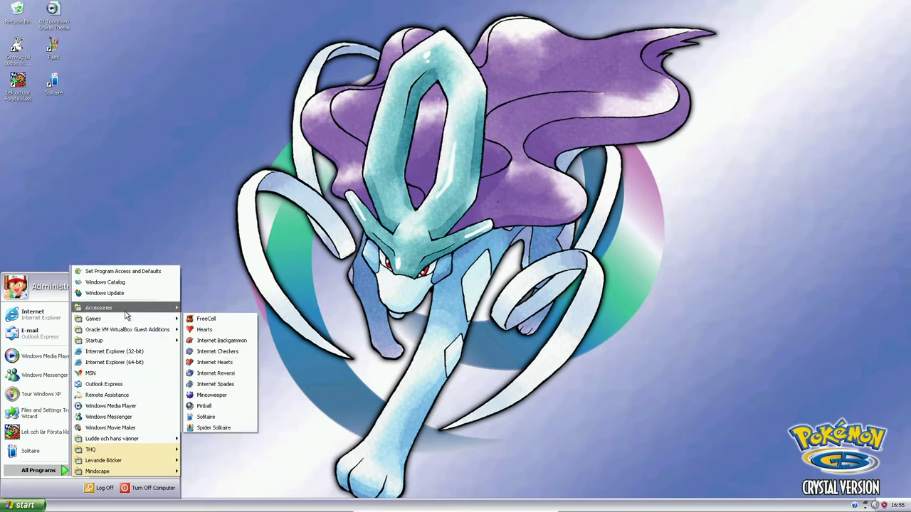
mouse_move(125, 307)
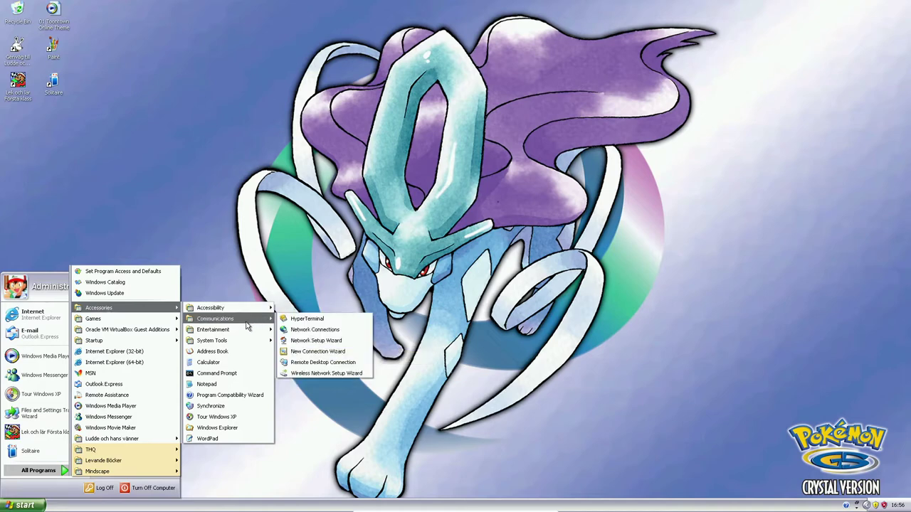
mouse_move(214, 330)
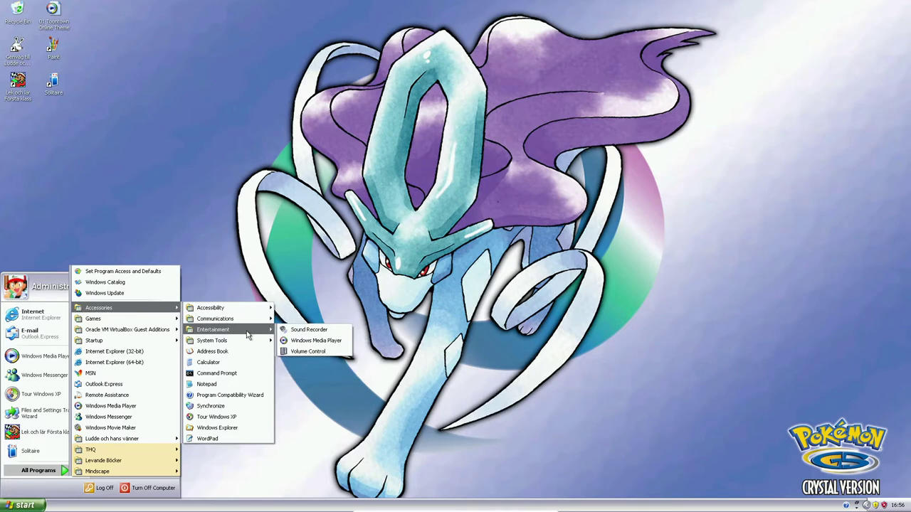
Launch Sound Recorder, centre its window, and start a 60-second recording.
left_click(309, 329)
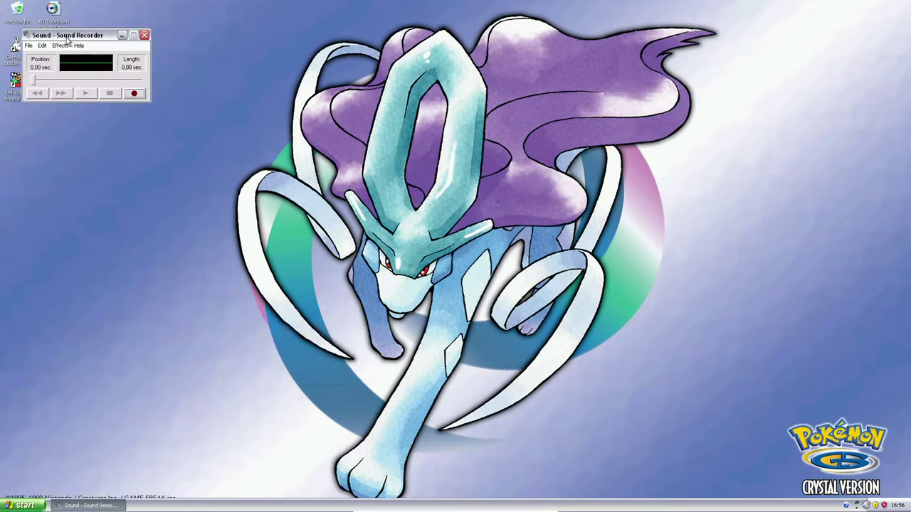
mouse_move(68, 35)
left_mouse_down()
mouse_move(377, 178)
mouse_move(432, 212)
mouse_move(428, 220)
left_mouse_up()
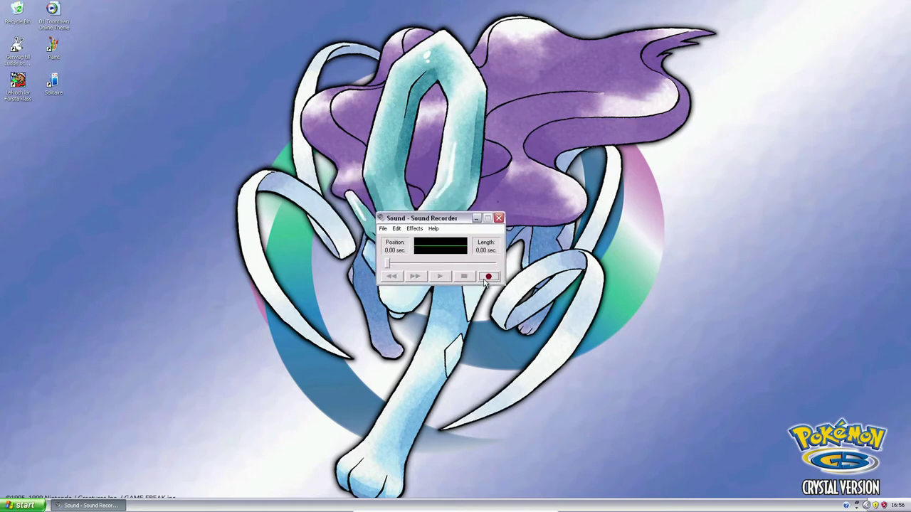
key("space")
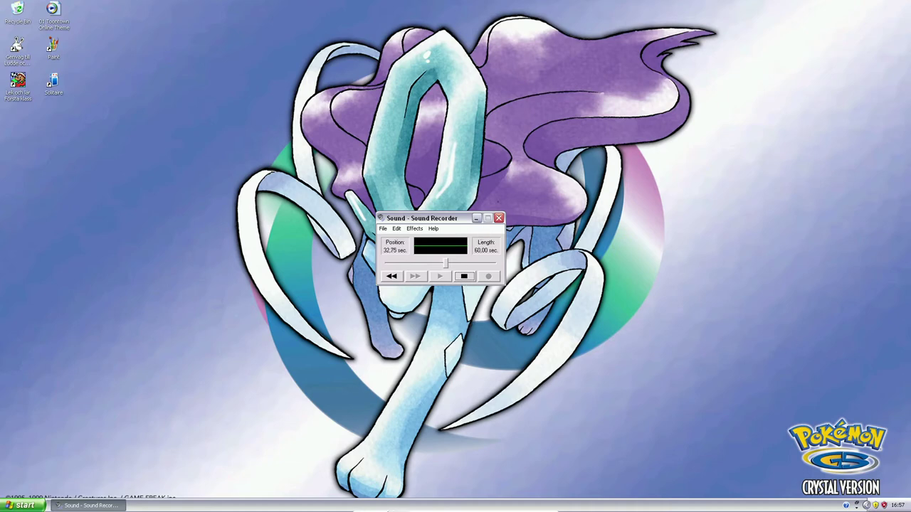
Shut down the VM via ACPI, then dismiss the keyboard-capture notice after it reboots.
left_click(401, 506)
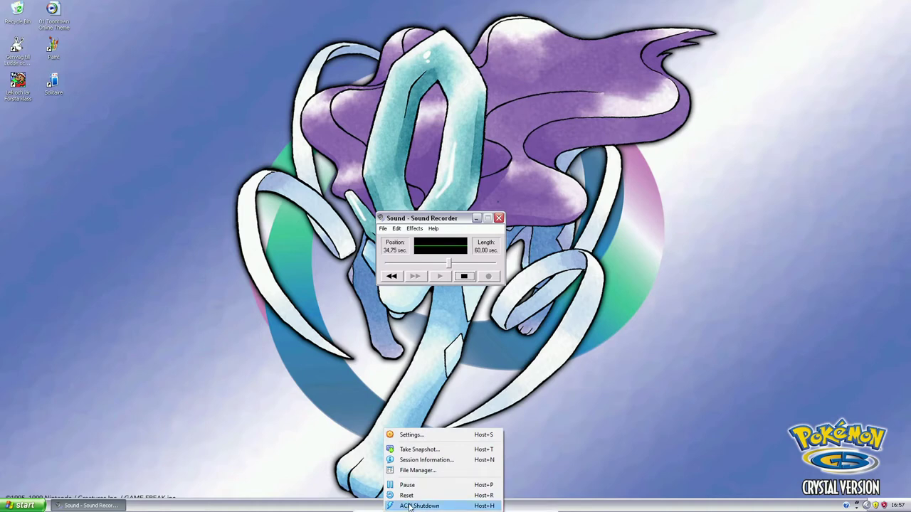
left_click(420, 506)
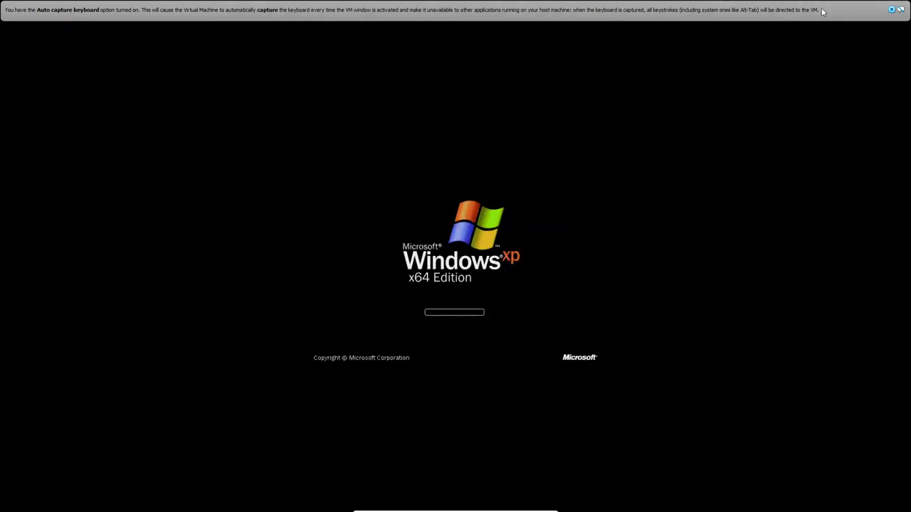
left_click(891, 11)
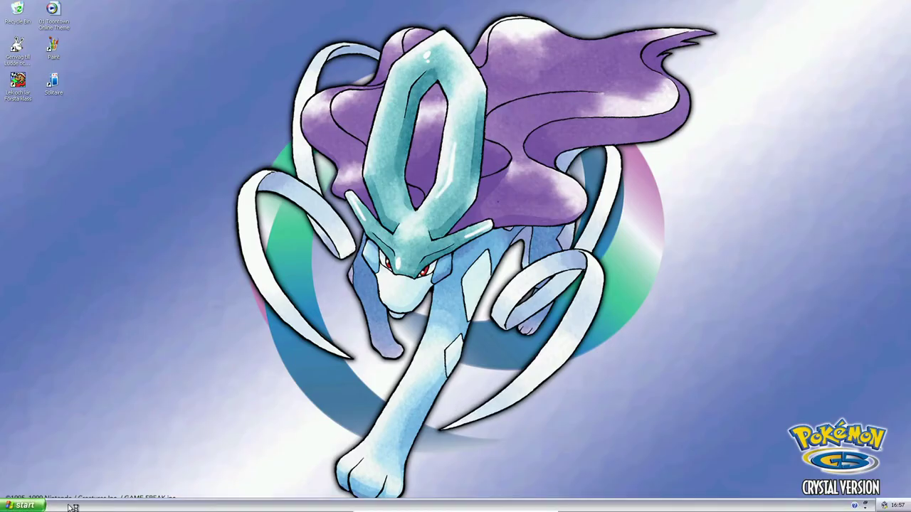
Browse All Programs, close the menu, then reopen Start and launch Solitaire.
left_click(28, 505)
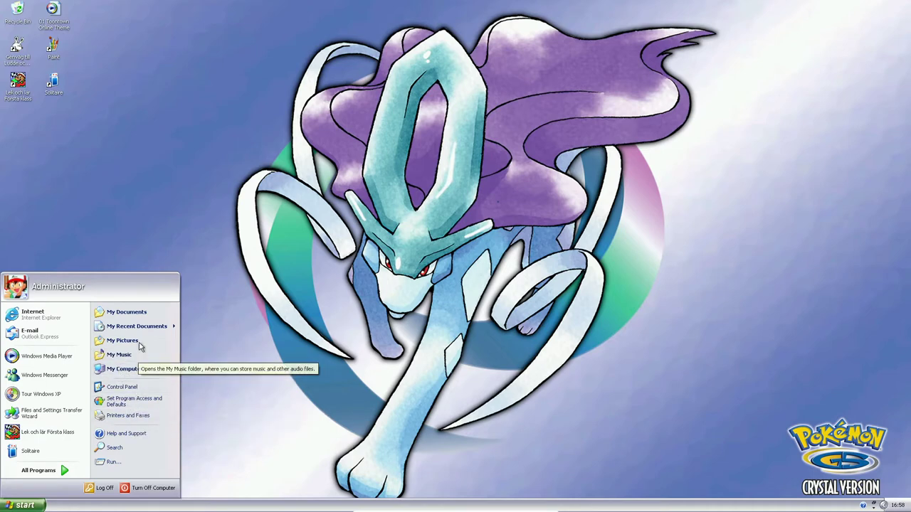
left_click(62, 471)
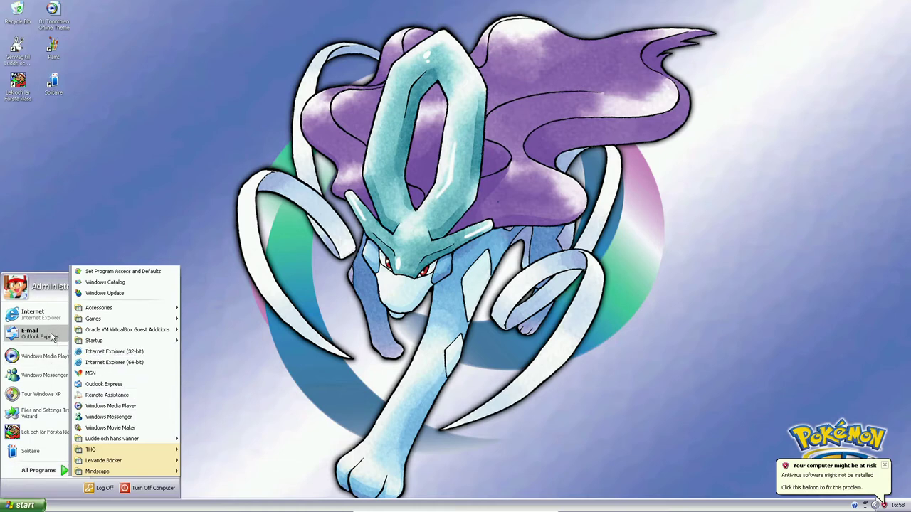
left_click(237, 400)
left_click(25, 505)
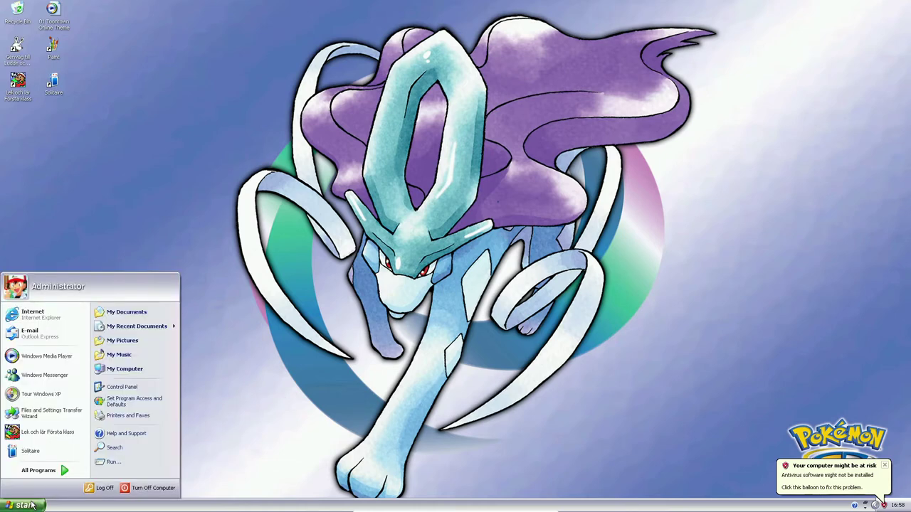
left_click(31, 451)
Centre Solitaire, send the A♠ to a foundation, and place the K♥, 10♠ and 6♥.
left_click_drag(164, 122, 323, 157)
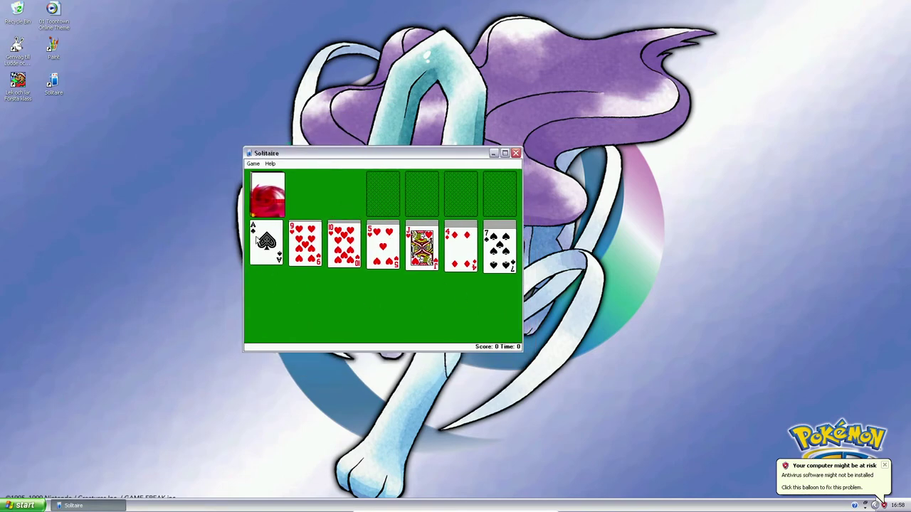
left_click_drag(257, 242, 387, 198)
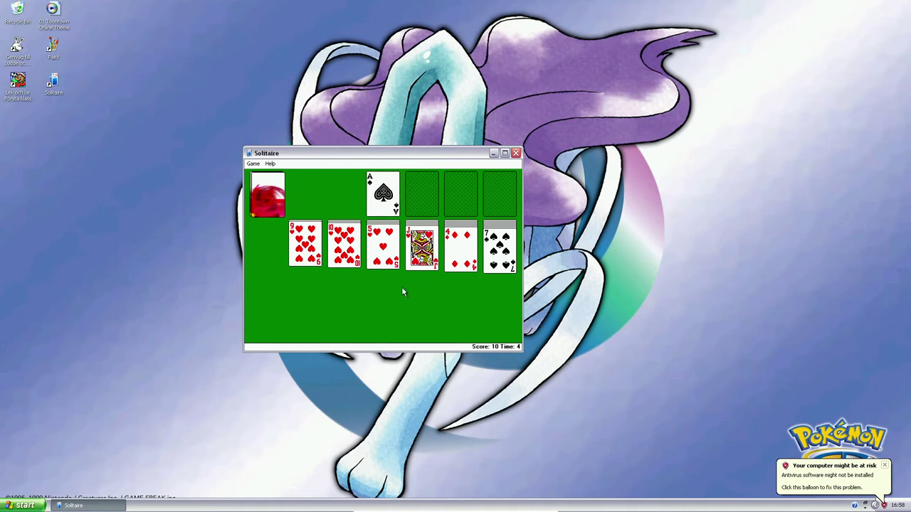
left_click(261, 200)
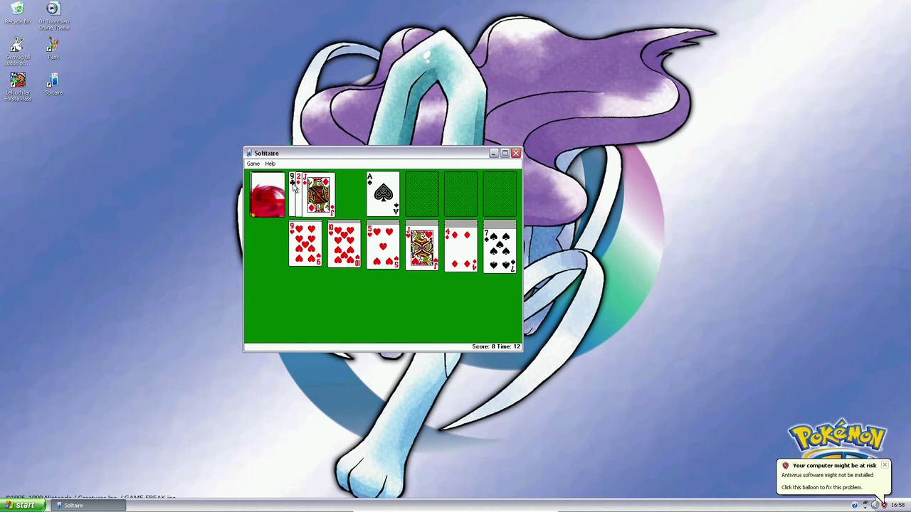
left_click(263, 205)
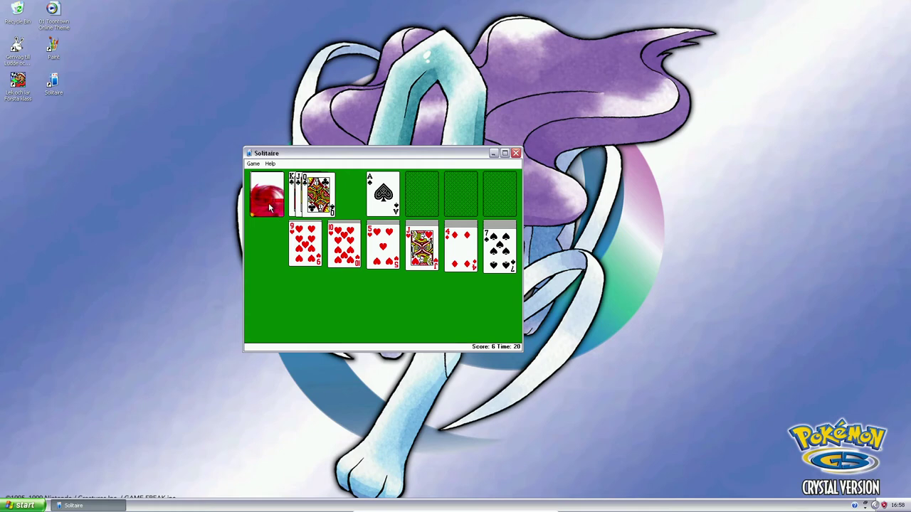
left_click(268, 206)
left_click_drag(320, 193, 267, 246)
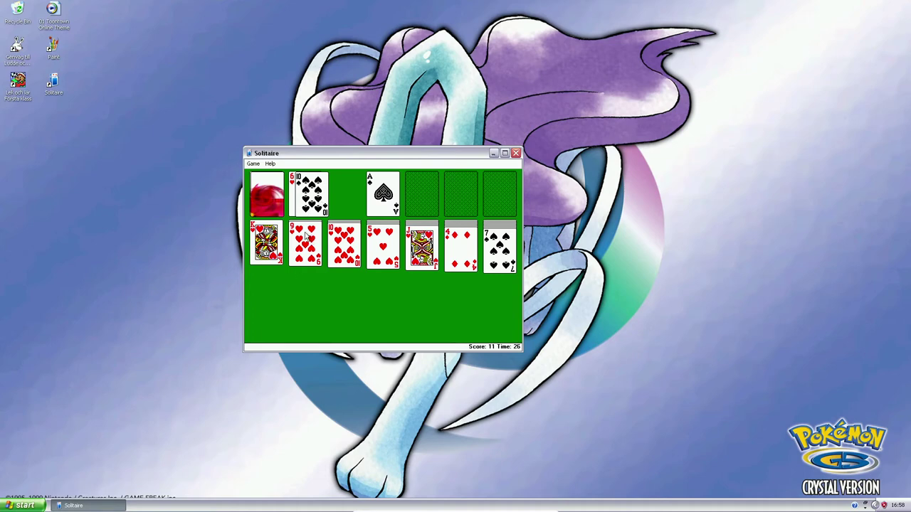
left_click_drag(309, 193, 422, 249)
left_click_drag(308, 193, 498, 253)
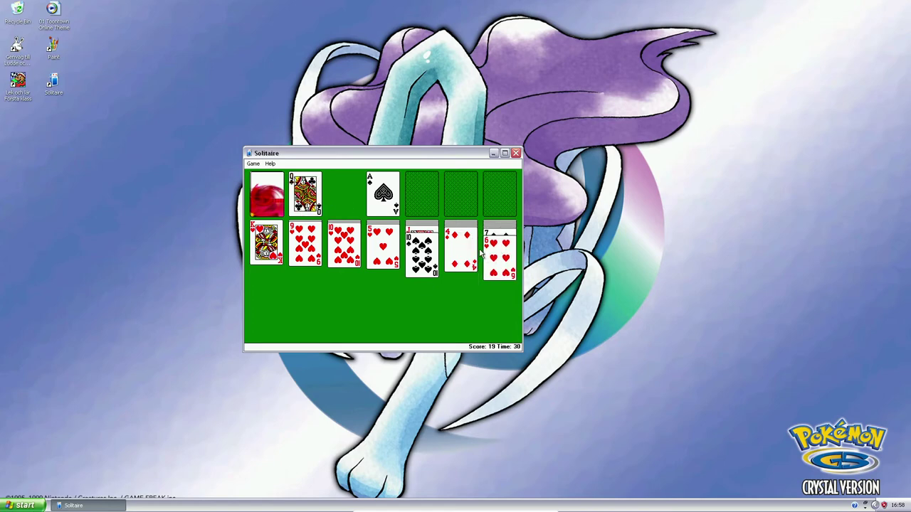
Build the 9♥ and Q♠ runs, place the 9♠ on the 10♥, and move both onto the Jack.
left_click_drag(305, 245, 421, 256)
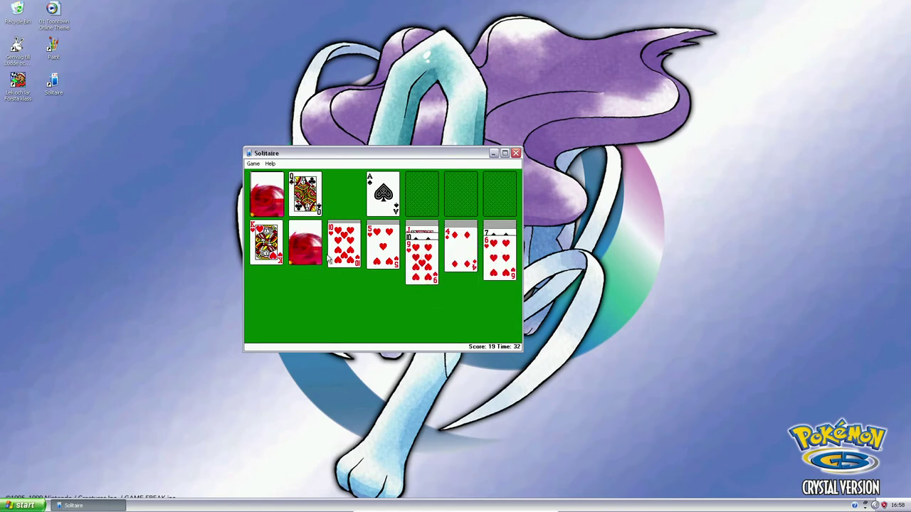
left_click(305, 245)
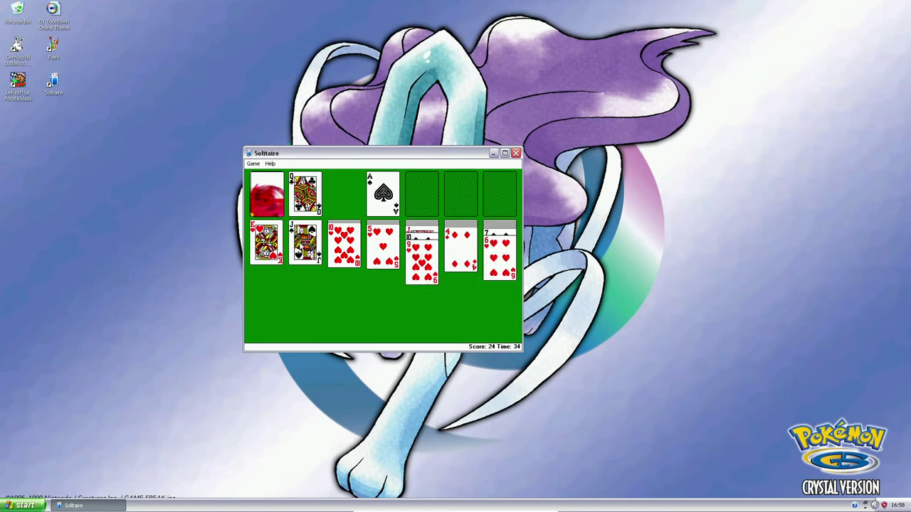
left_click_drag(305, 193, 266, 248)
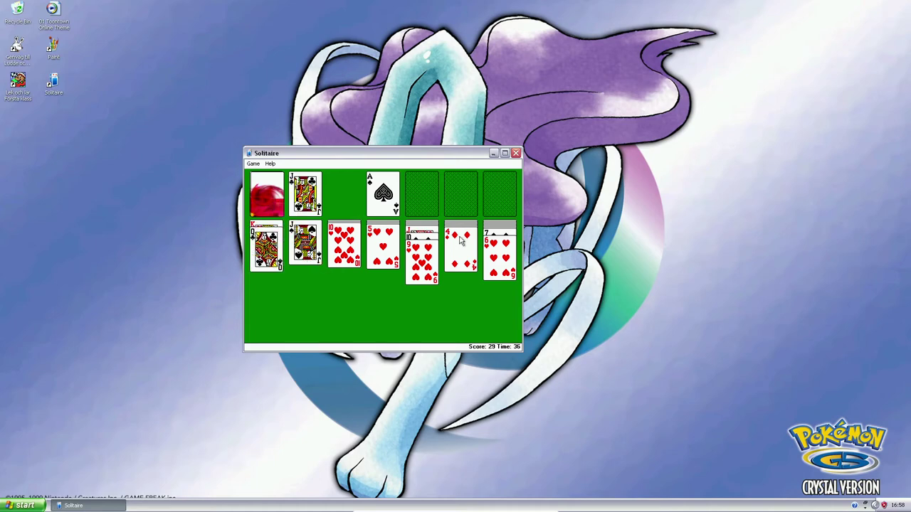
left_click_drag(421, 235, 267, 249)
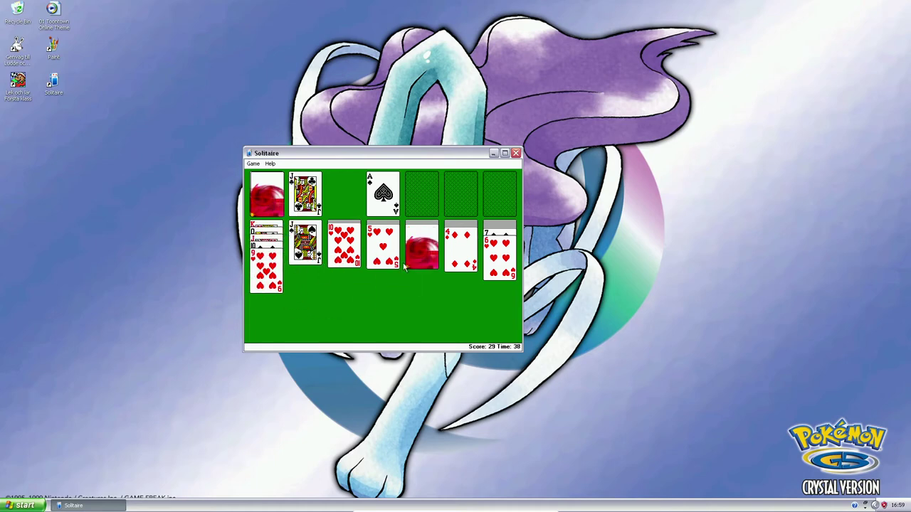
left_click(417, 263)
left_click_drag(421, 246, 344, 249)
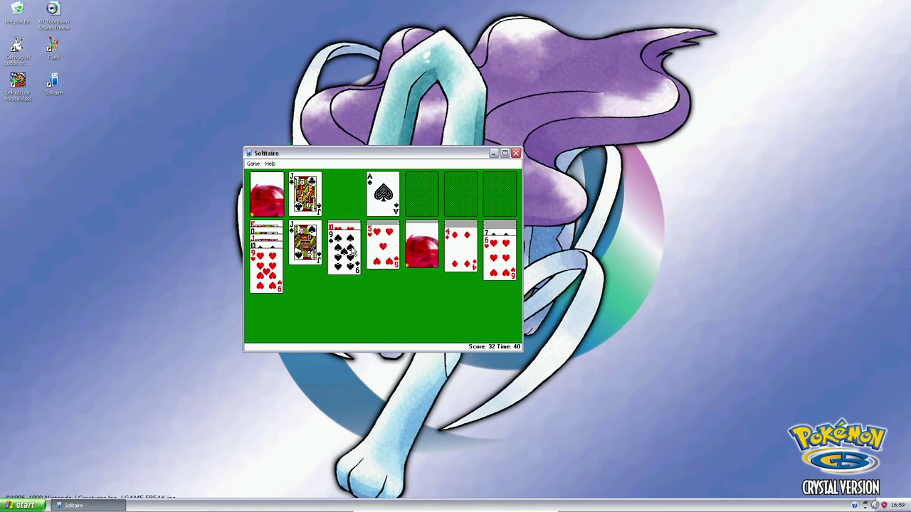
left_click(421, 248)
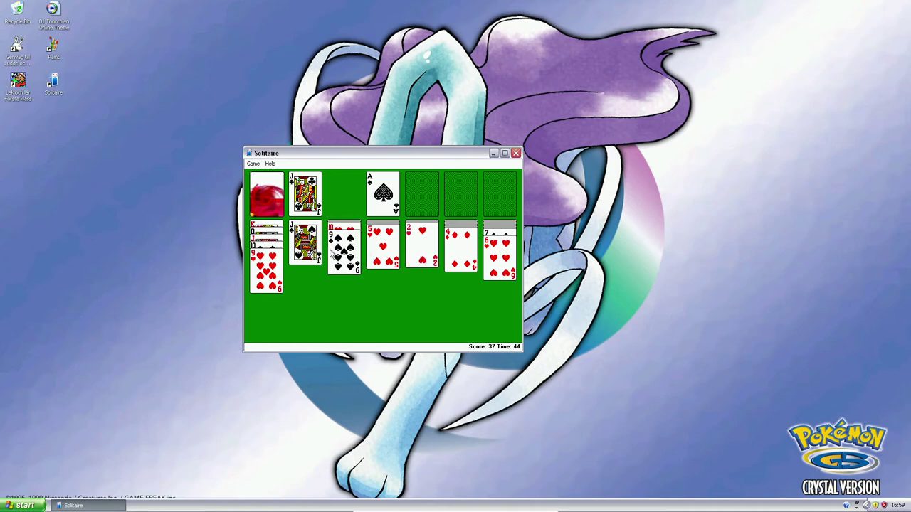
left_click_drag(340, 232, 306, 245)
Flip column 3's card, deal from the stock, and build the 8♥ and 7♣ onto the 9♠.
left_click(345, 246)
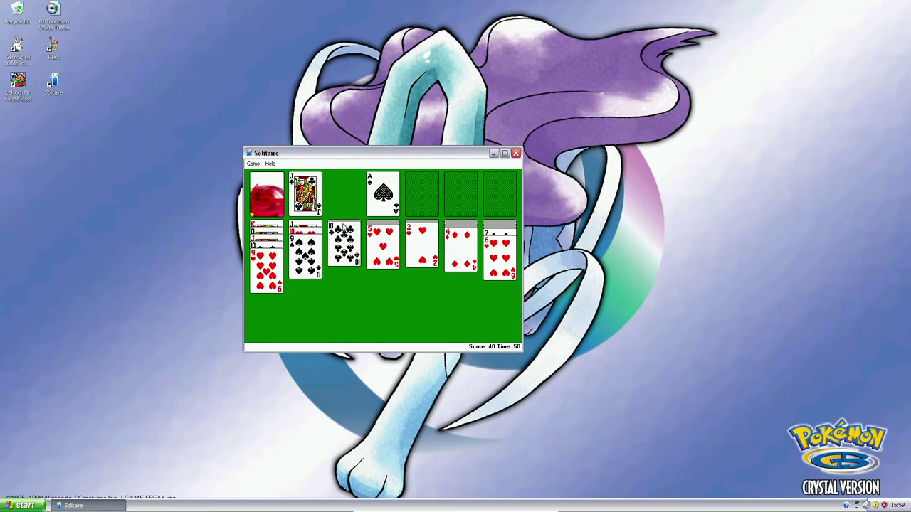
left_click(270, 192)
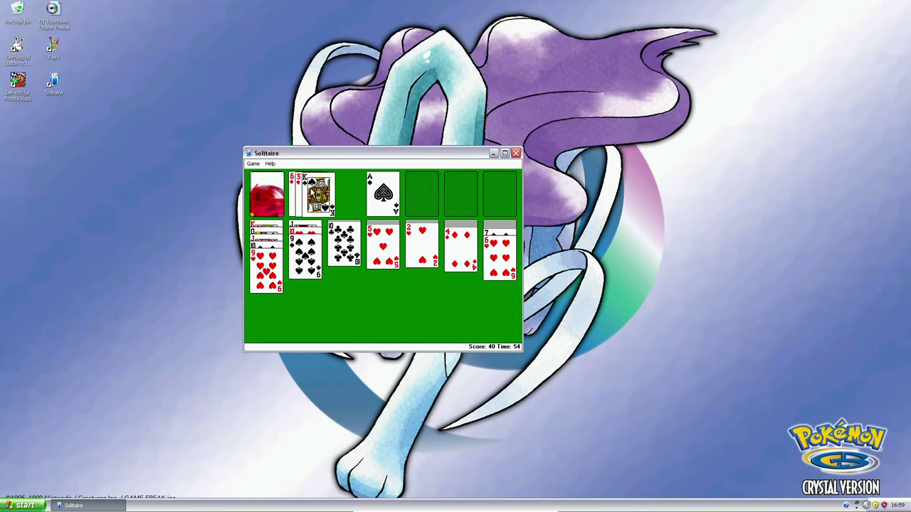
left_click(273, 198)
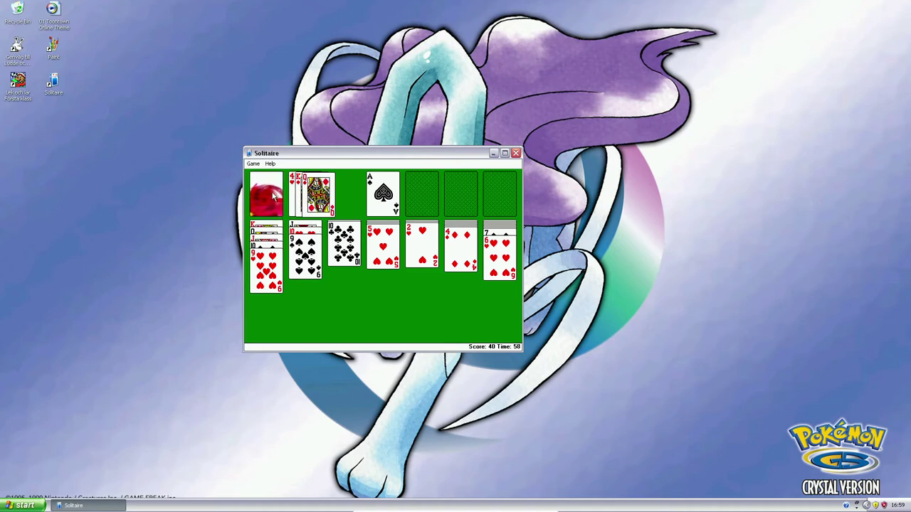
left_click(272, 197)
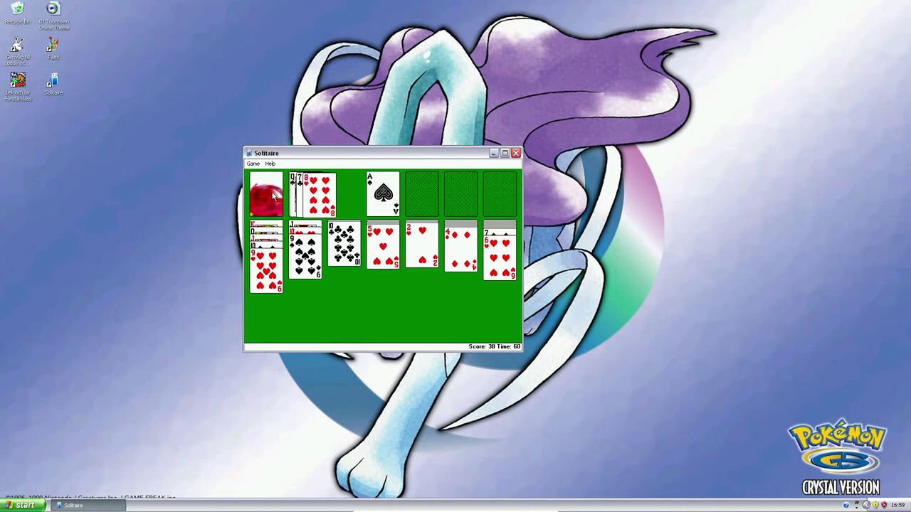
left_click_drag(318, 194, 306, 251)
left_click_drag(311, 205, 303, 262)
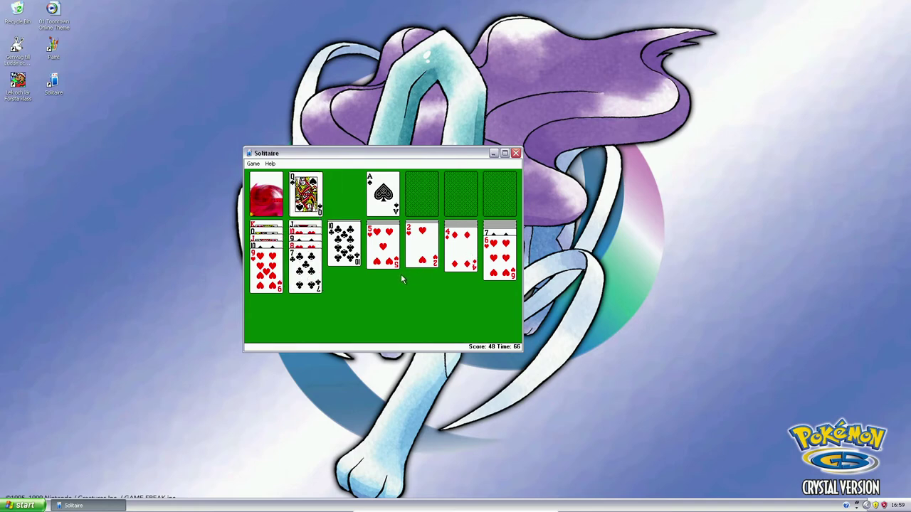
Play the 5♣ onto the 6♥, the 2♠ to the foundation, and the 2♥ onto the 3♣.
left_click(265, 198)
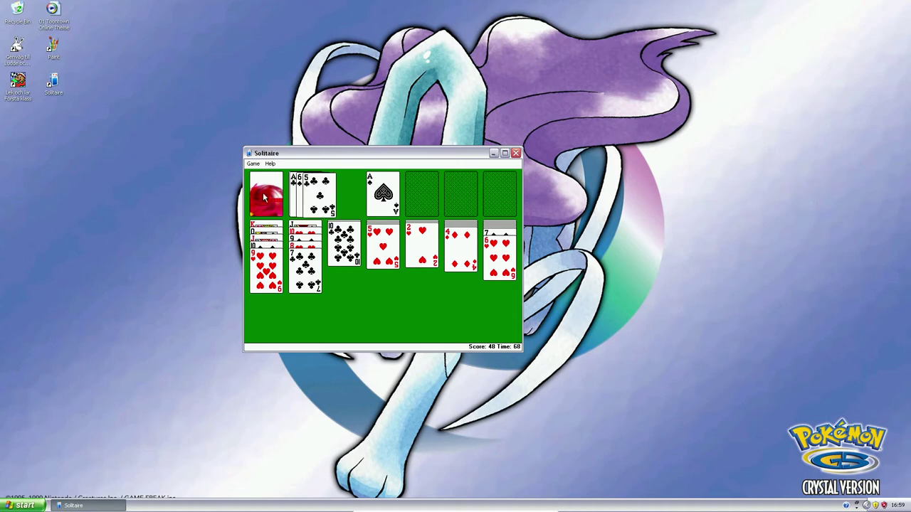
mouse_move(324, 203)
left_mouse_down()
mouse_move(498, 263)
mouse_move(498, 274)
left_mouse_up()
left_click(459, 249)
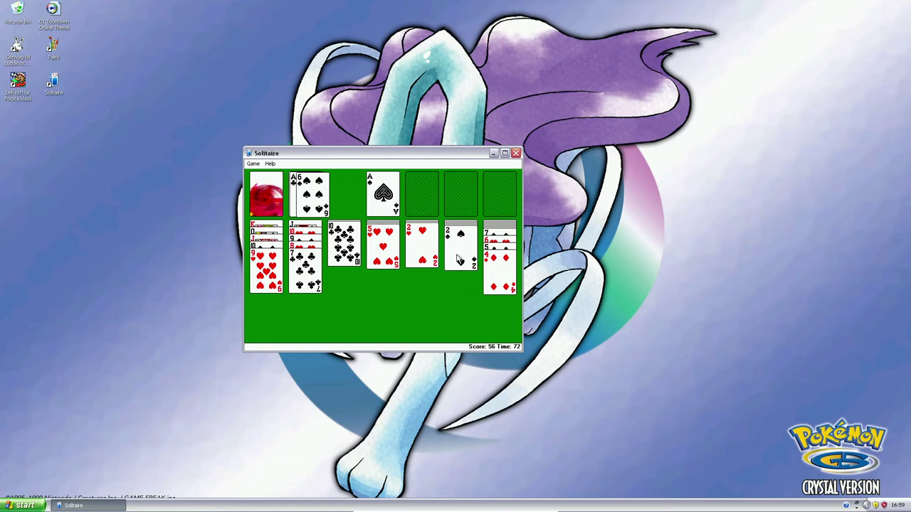
left_click_drag(459, 245, 387, 200)
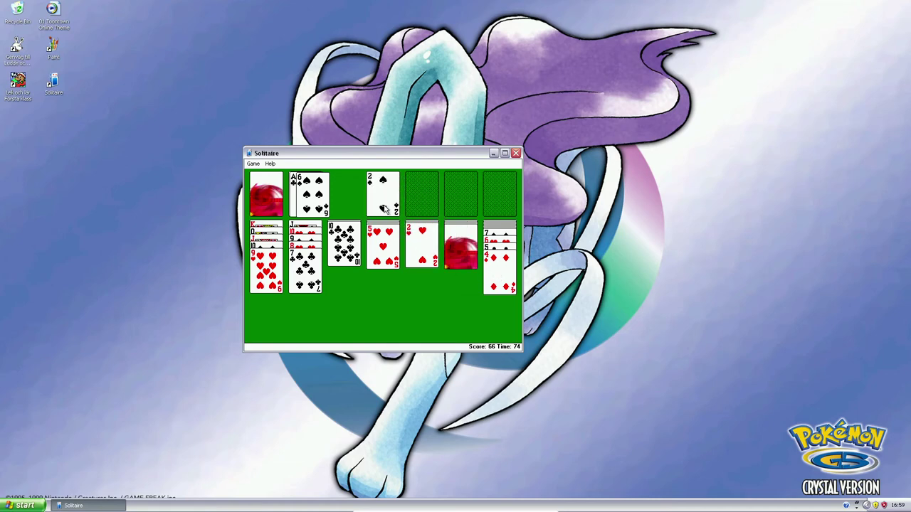
left_click(456, 247)
mouse_move(421, 245)
left_mouse_down()
mouse_move(459, 253)
mouse_move(347, 257)
left_mouse_up()
left_click(421, 242)
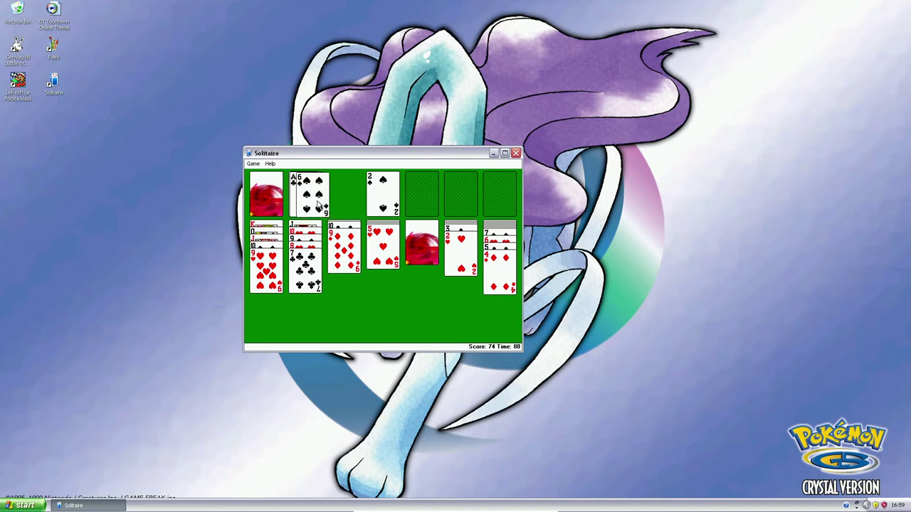
left_click(420, 242)
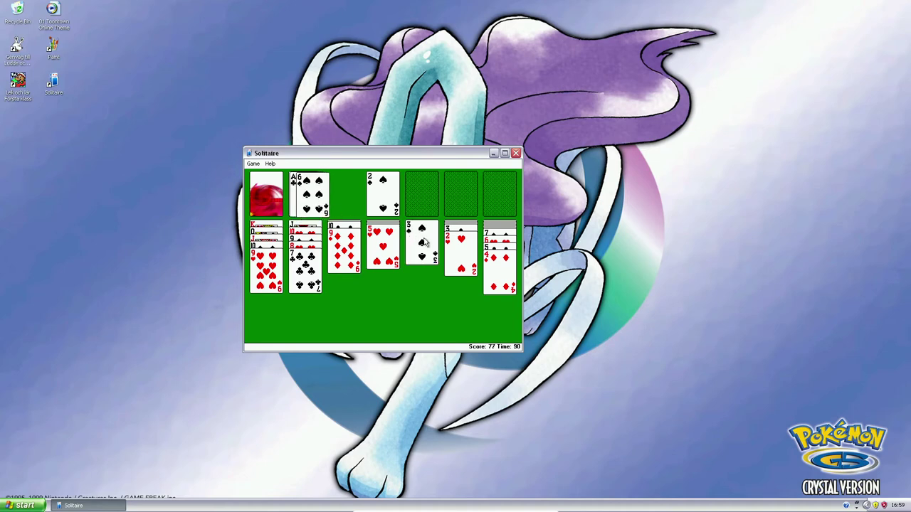
Move the 2♠ onto the 3♥, recycle the waste pile, and play the 6♦ onto the 7♣.
mouse_move(420, 242)
left_mouse_down()
mouse_move(461, 284)
mouse_move(427, 242)
mouse_move(498, 278)
left_mouse_up()
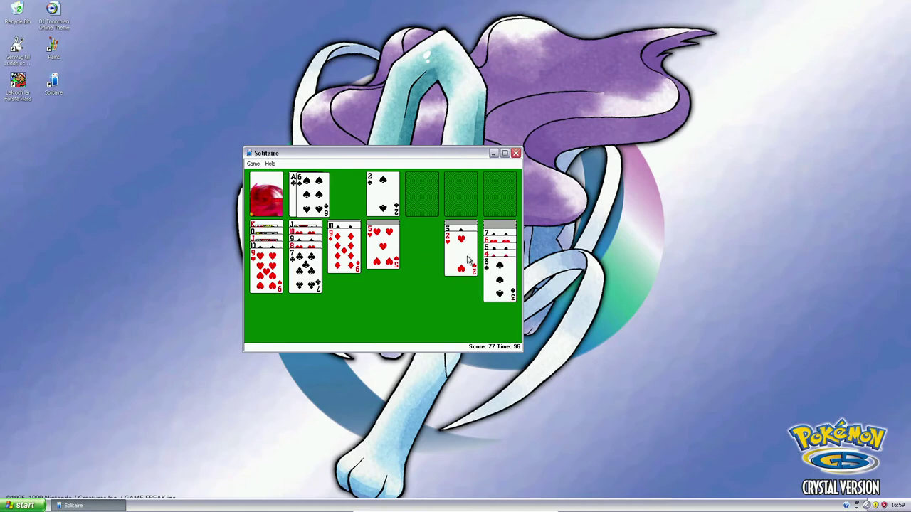
mouse_move(499, 284)
left_mouse_down()
mouse_move(374, 207)
mouse_move(383, 203)
mouse_move(498, 278)
left_mouse_up()
left_click(269, 194)
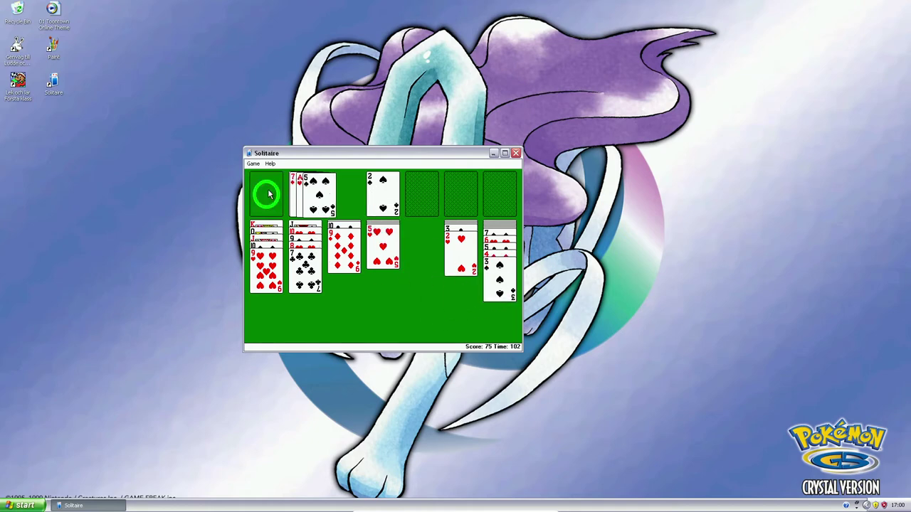
left_click_drag(324, 201, 328, 207)
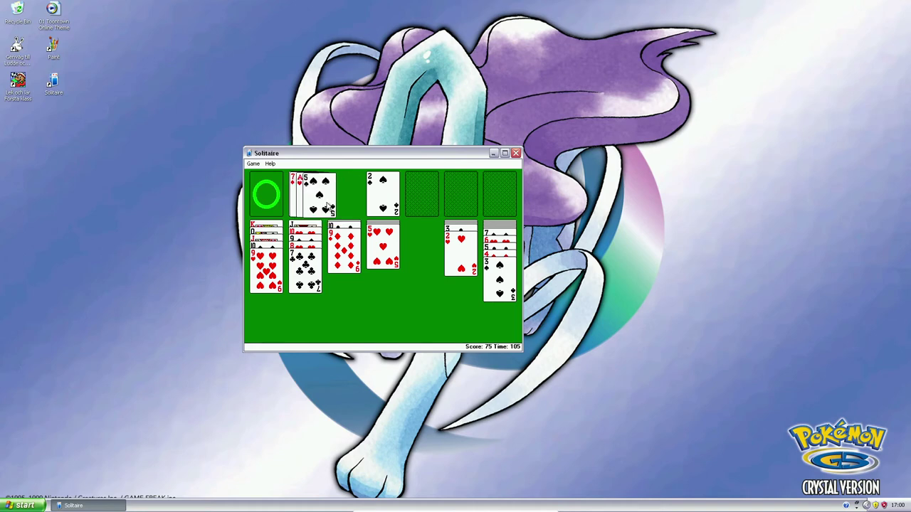
left_click(268, 193)
left_click(268, 194)
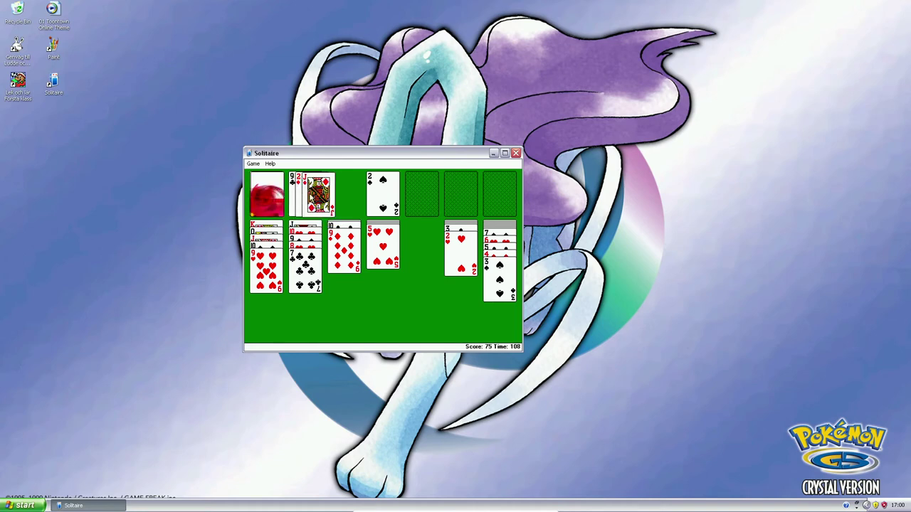
left_click(279, 193)
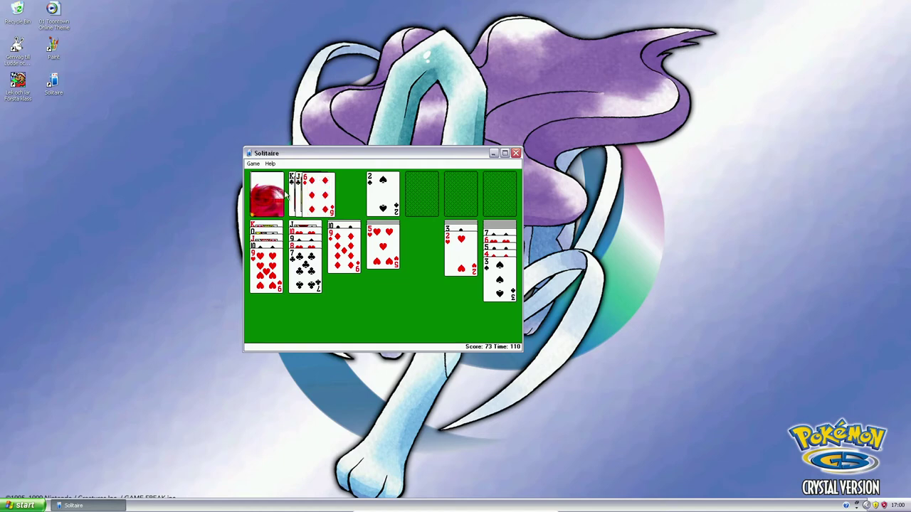
left_click_drag(322, 201, 306, 279)
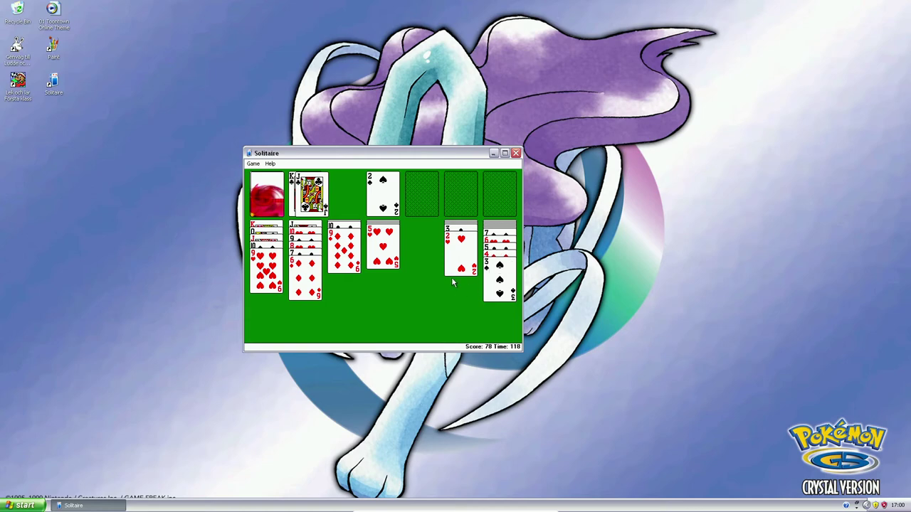
left_click(274, 191)
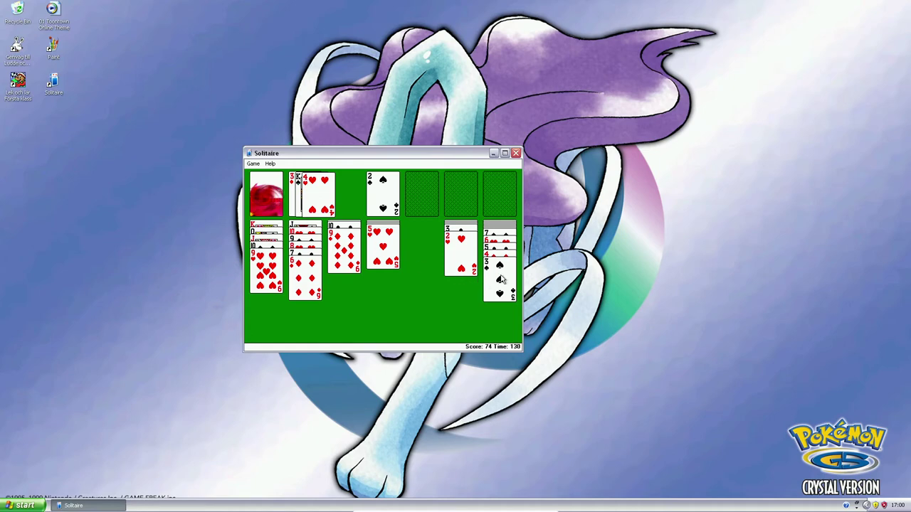
Send the 3♠ to the foundation, play the 5♠ onto the 6♦, and start a foundation with the A♥.
left_click_drag(498, 285, 384, 196)
left_click_drag(461, 239, 501, 288)
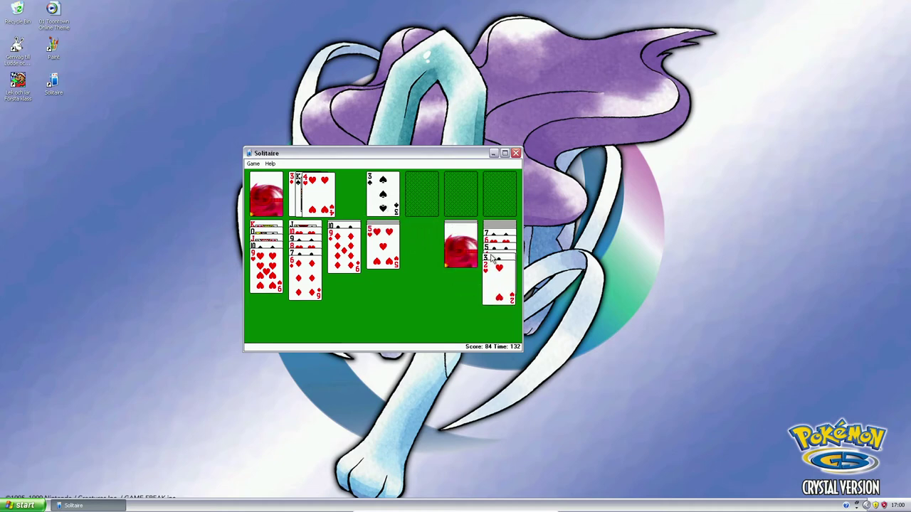
left_click(461, 246)
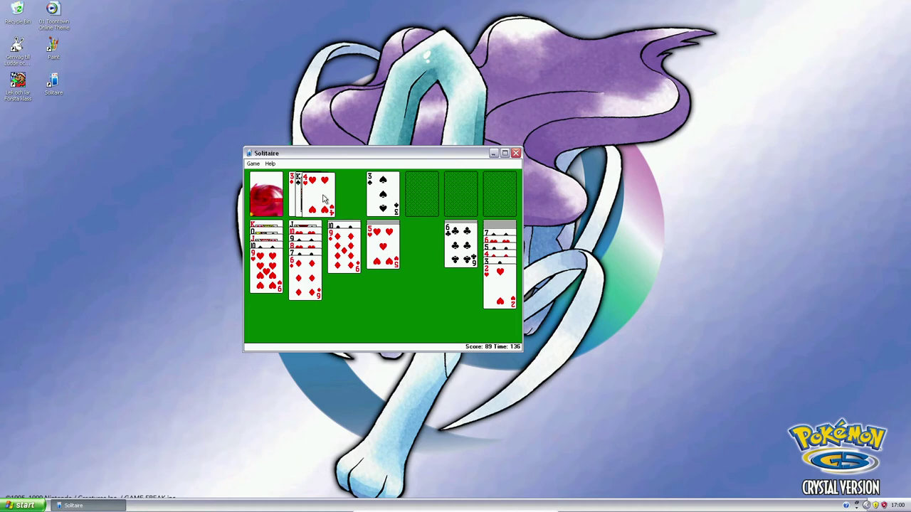
left_click_drag(318, 203, 342, 206)
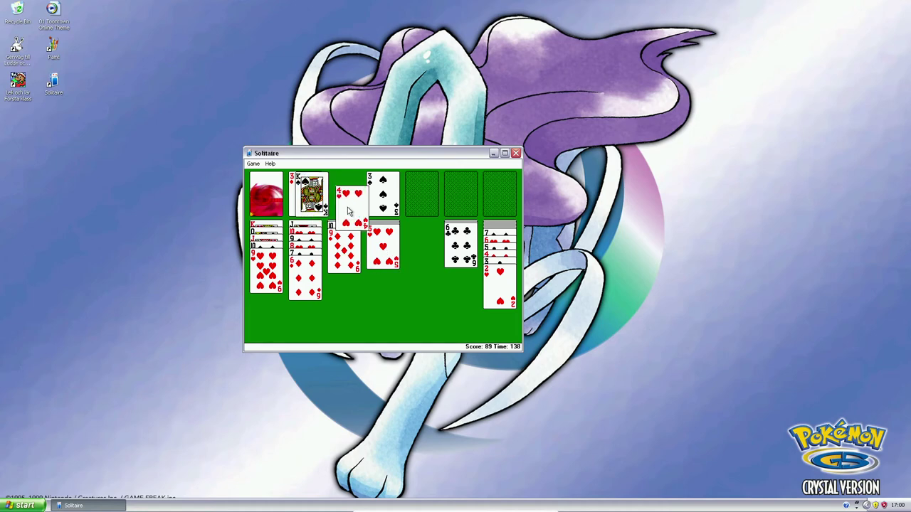
left_click(270, 192)
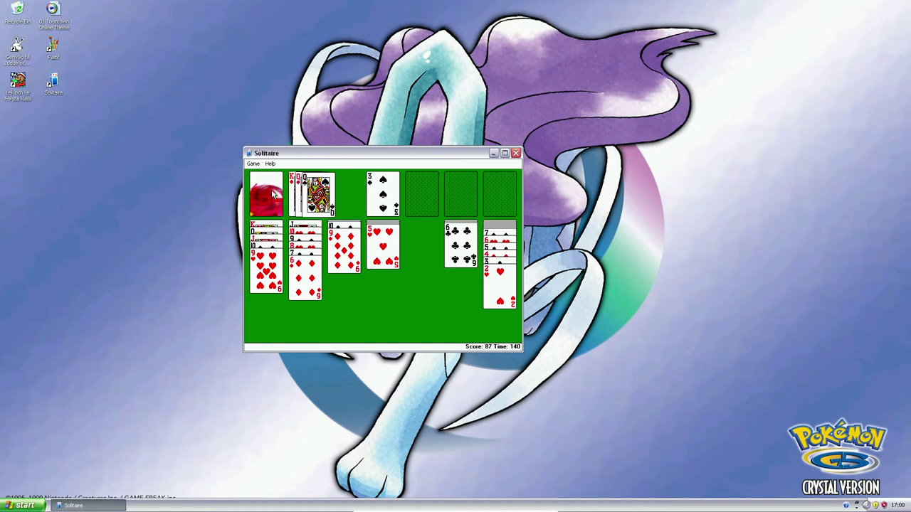
left_click(270, 192)
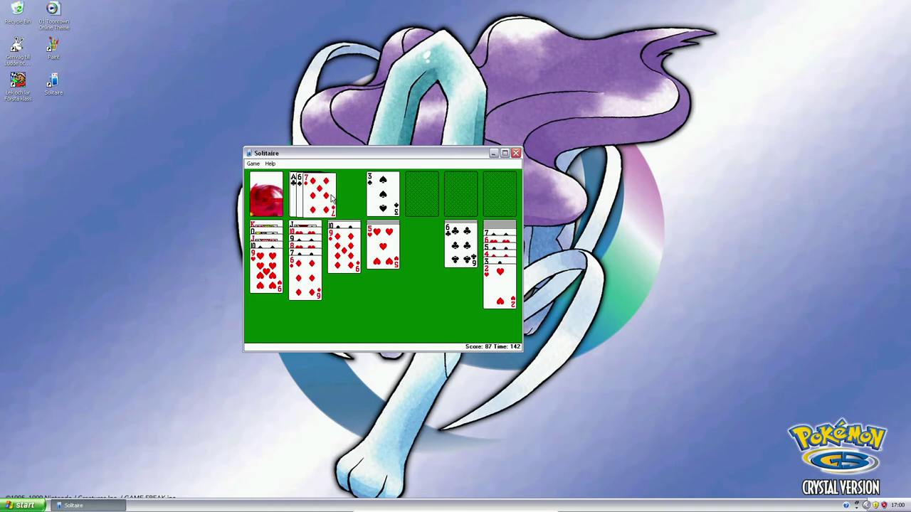
left_click(270, 193)
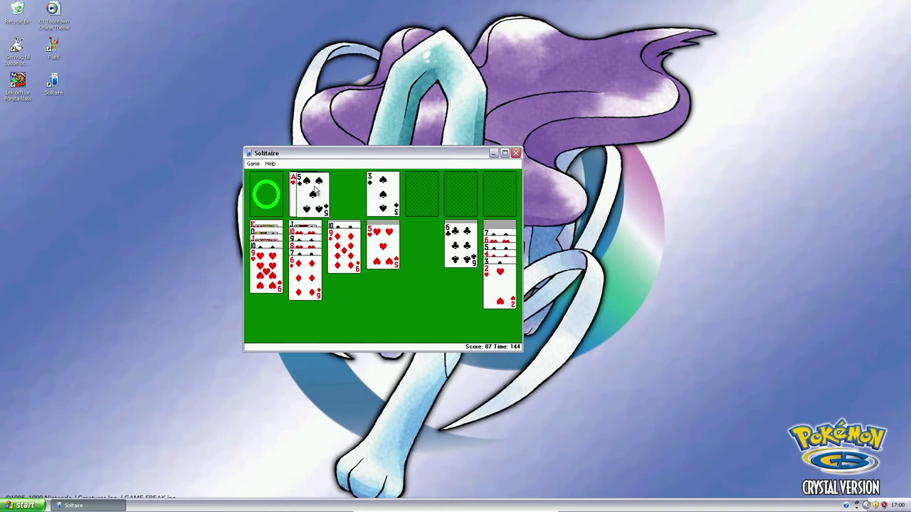
left_click_drag(321, 202, 306, 285)
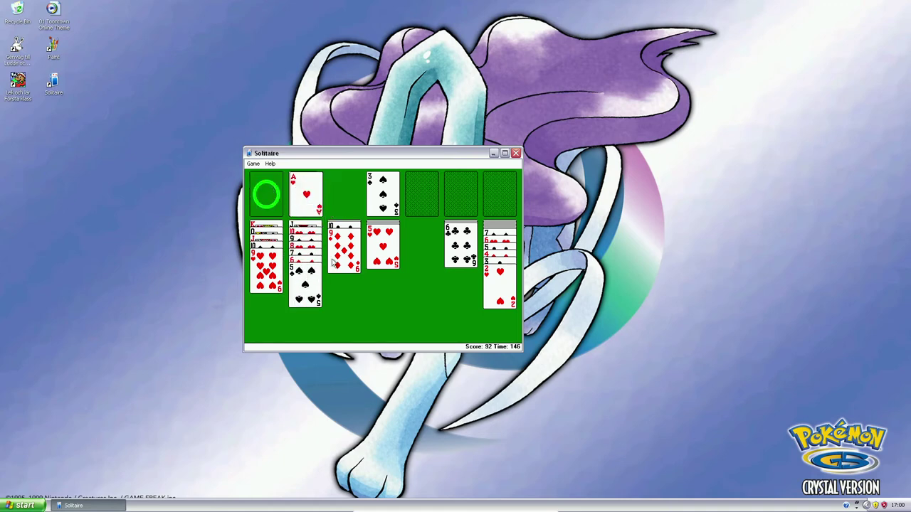
left_click_drag(306, 192, 455, 196)
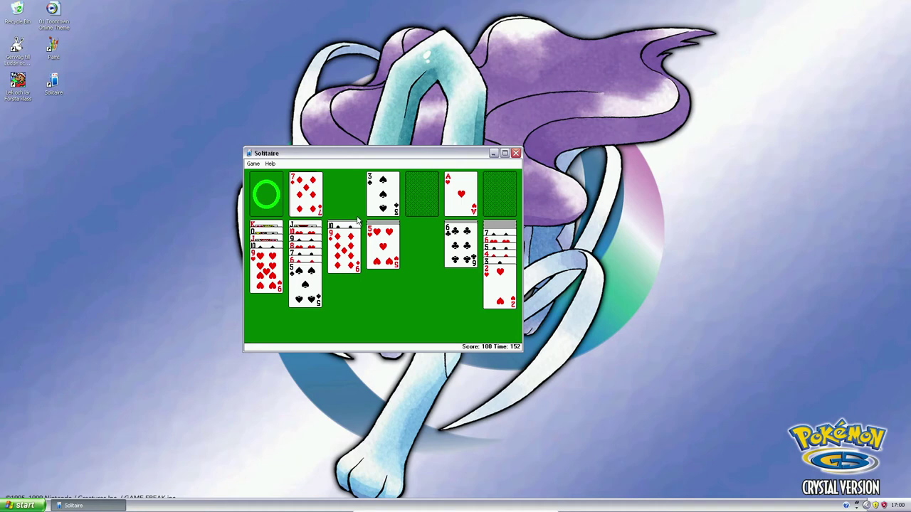
Play the 5♥ onto the 6♣ and the 8♣ onto the 9♦, then place the 8♠ on the 9♥.
left_click_drag(384, 246, 461, 249)
left_click(384, 245)
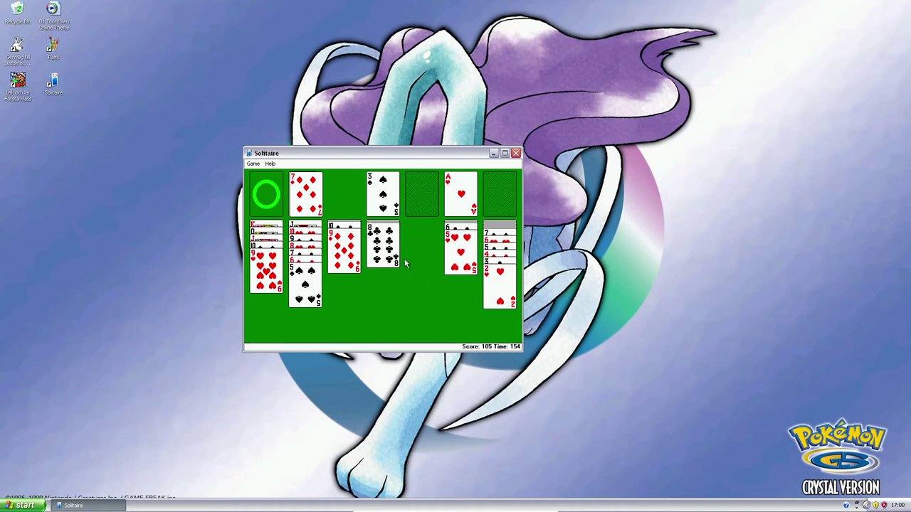
mouse_move(384, 246)
left_mouse_down()
mouse_move(352, 253)
mouse_move(459, 270)
left_mouse_up()
left_click(384, 246)
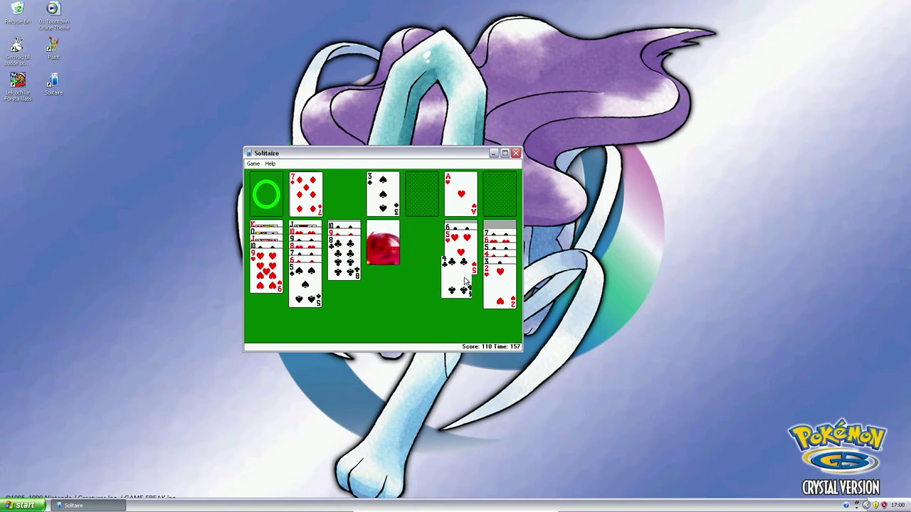
left_click(384, 249)
left_click_drag(387, 249, 272, 276)
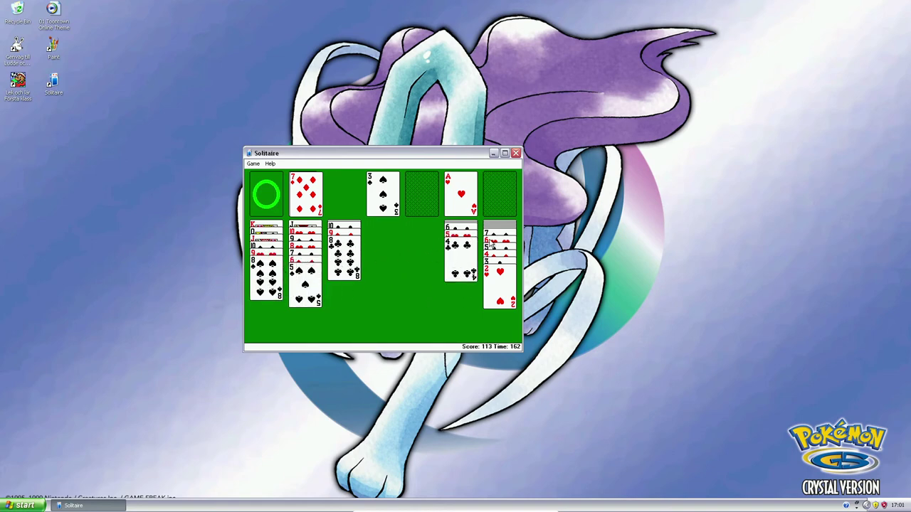
Build the 7♦ and 6♠ onto the 8♠ and put the 2♥ on the hearts foundation.
left_click_drag(317, 202, 270, 281)
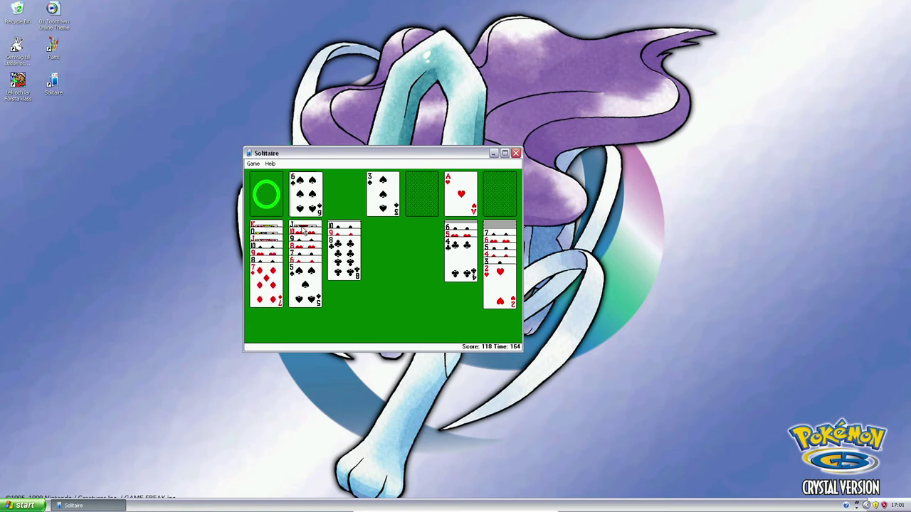
left_click_drag(298, 206, 274, 288)
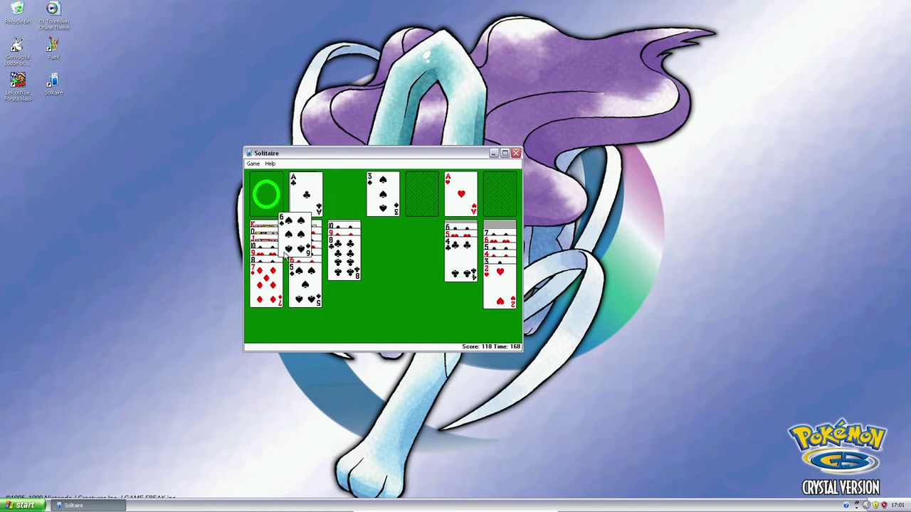
left_click_drag(306, 195, 272, 299)
mouse_move(305, 195)
left_mouse_down()
mouse_move(390, 221)
mouse_move(424, 202)
left_mouse_up()
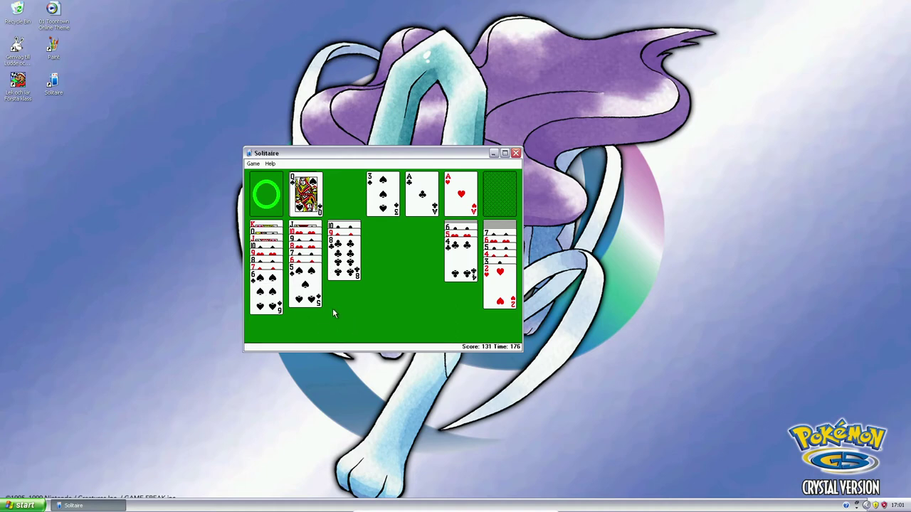
left_click_drag(500, 290, 459, 196)
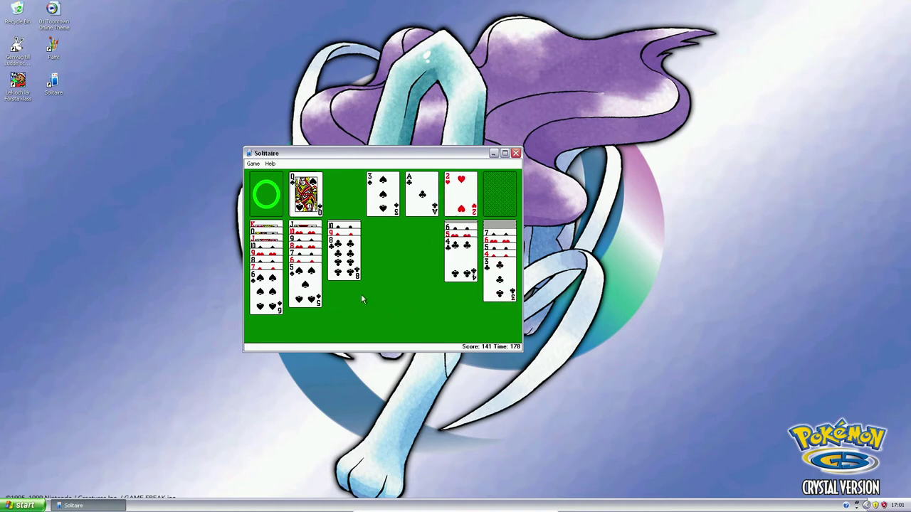
Recycle the deck and play the 3♦ onto the 4♣.
left_click(264, 193)
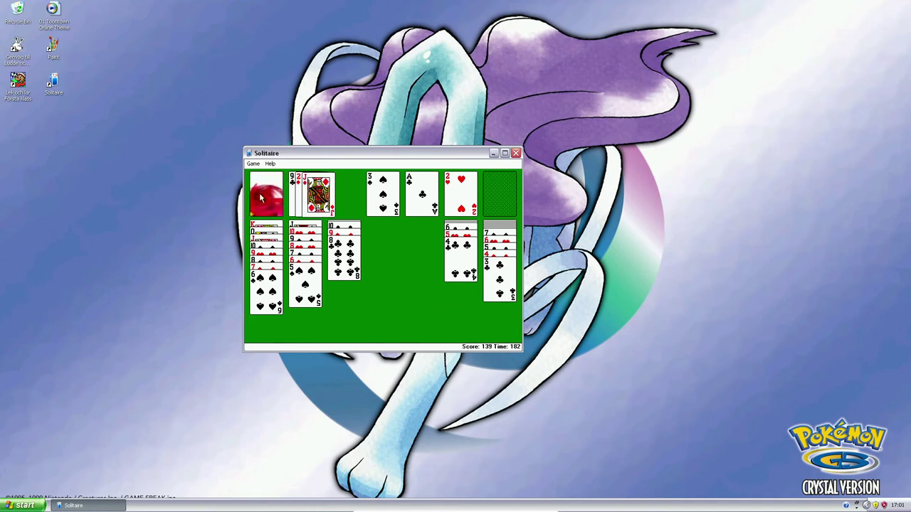
left_click(261, 198)
left_click_drag(318, 202, 459, 281)
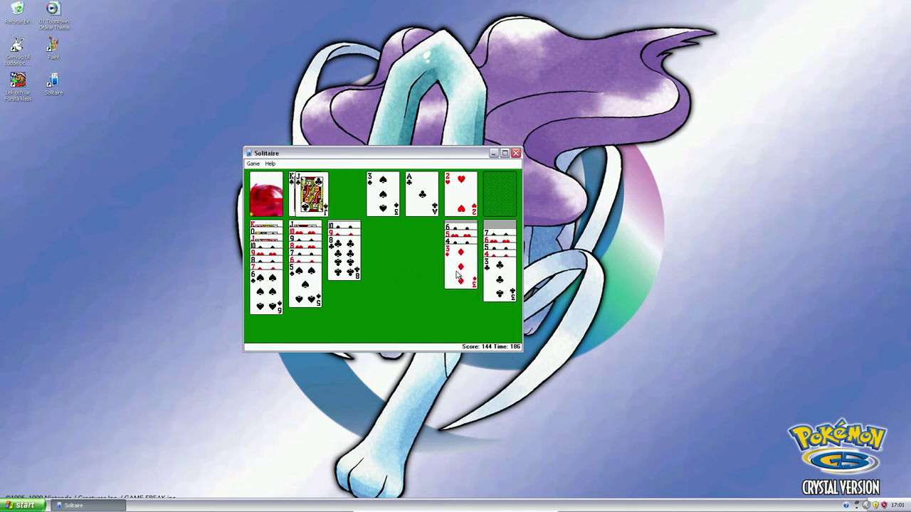
left_click(268, 189)
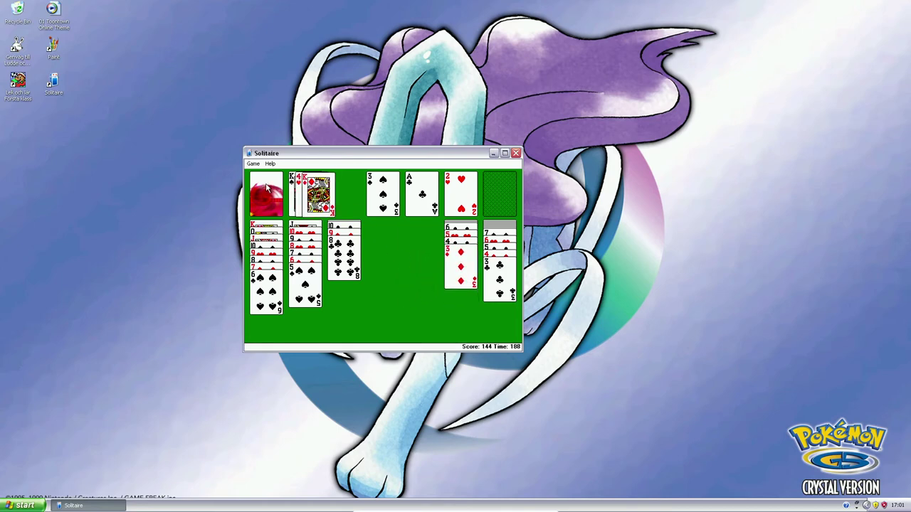
Place the K♦ and K♣ in the empty columns and play the 4♥ onto column two.
left_click_drag(328, 198, 385, 246)
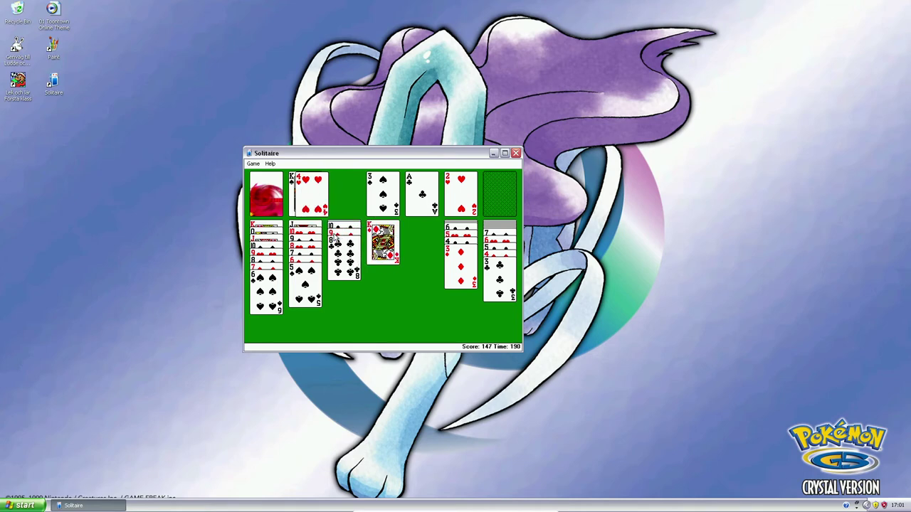
left_click_drag(317, 204, 307, 285)
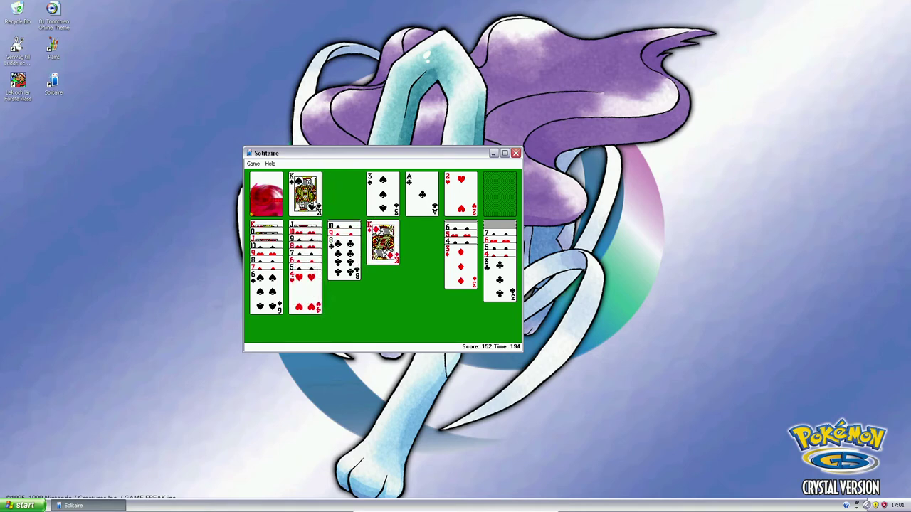
left_click_drag(309, 201, 420, 245)
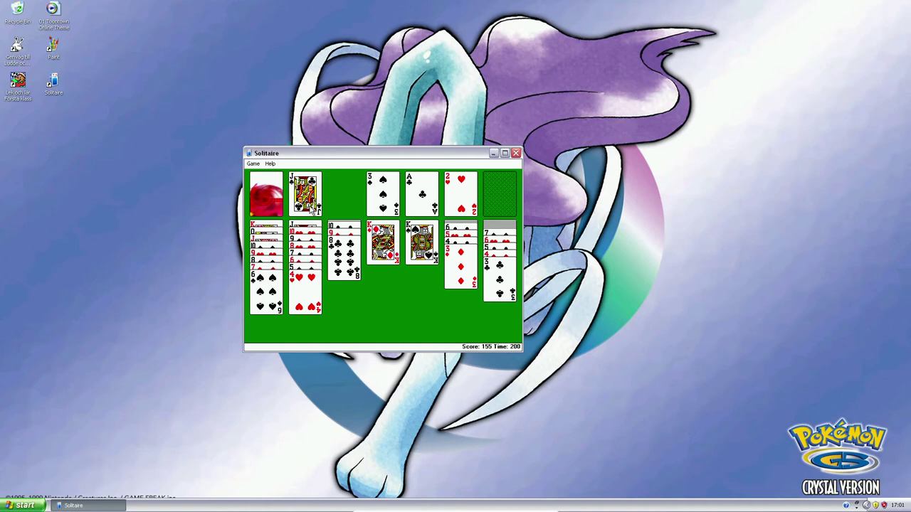
left_click(266, 198)
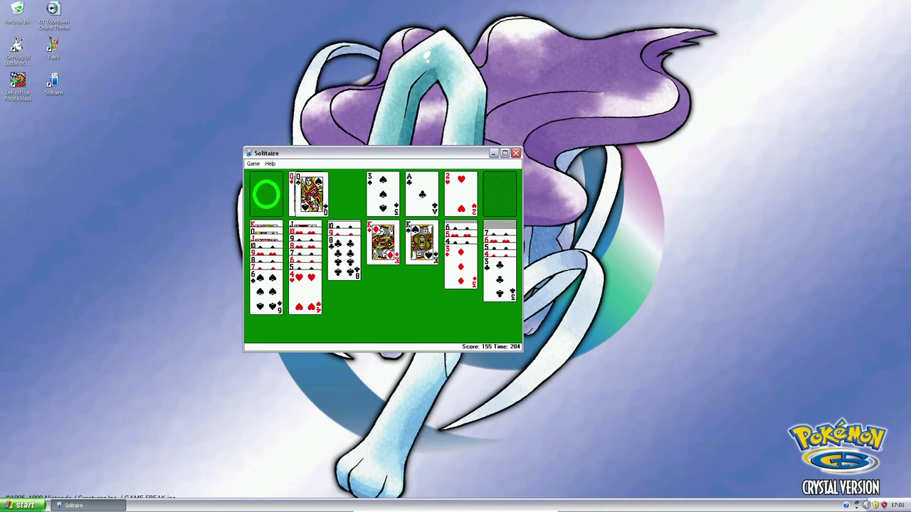
Build queens and the J♦ on the kings, move the 10-to-8 run over, and turn up the 8♦.
left_click_drag(310, 193, 382, 245)
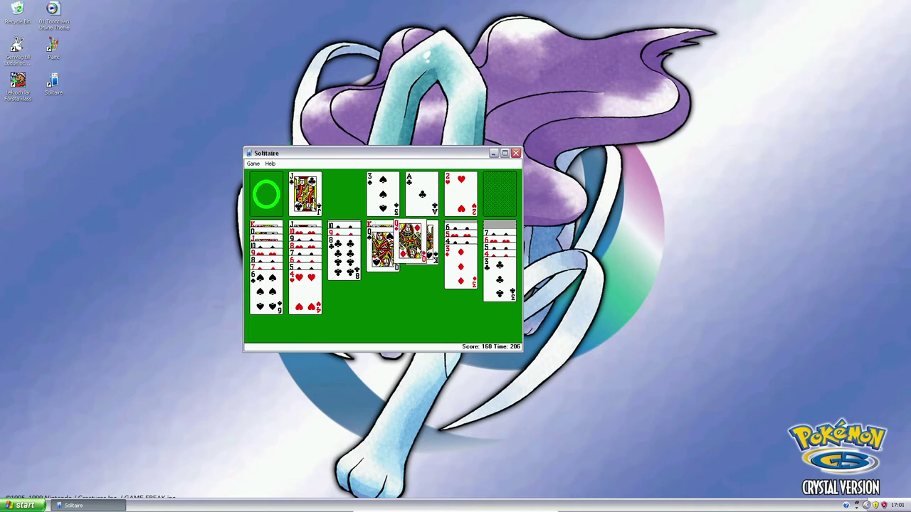
left_click_drag(306, 193, 423, 257)
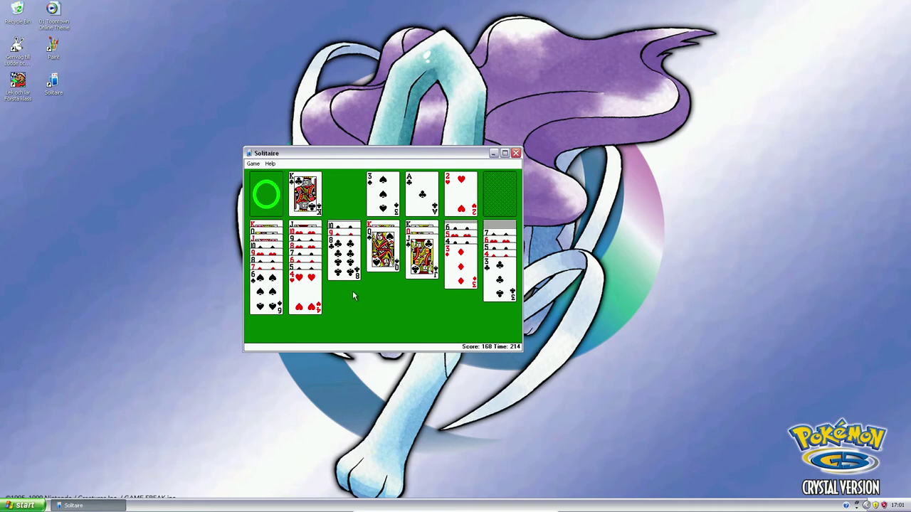
left_click(271, 196)
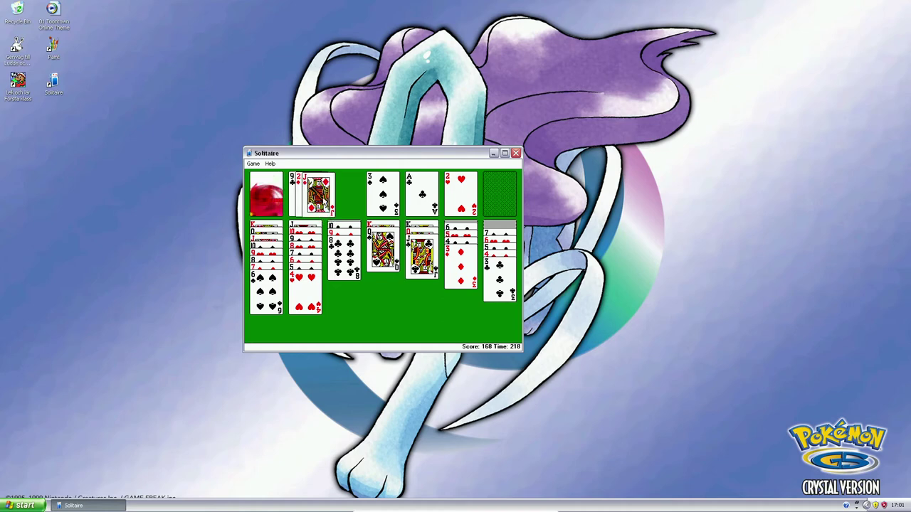
left_click_drag(323, 203, 383, 263)
left_click_drag(344, 235, 384, 278)
left_click(349, 252)
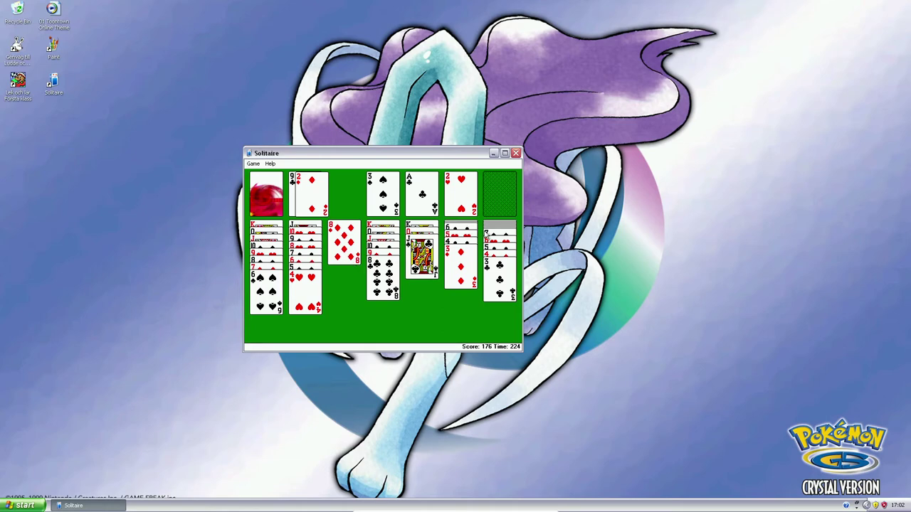
Clear column 7, building diamonds to the 2 and hearts to the 3.
left_click_drag(498, 235, 345, 259)
left_click(498, 245)
left_click_drag(498, 245, 502, 192)
left_click_drag(308, 192, 501, 192)
left_click(498, 249)
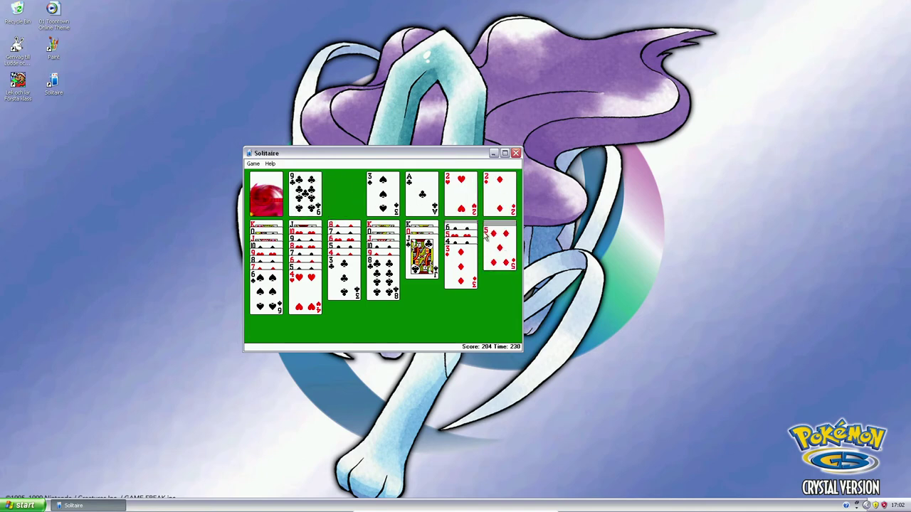
double_click(498, 247)
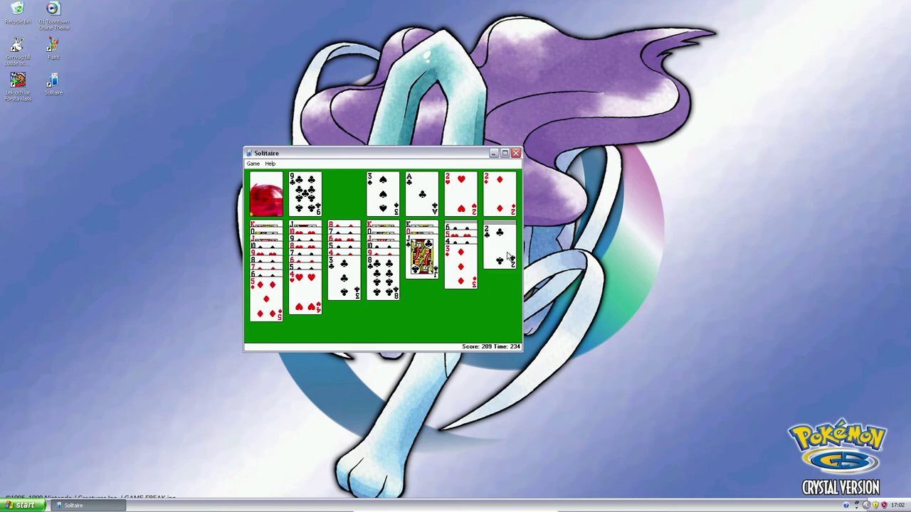
left_click_drag(501, 247, 459, 274)
left_click(498, 242)
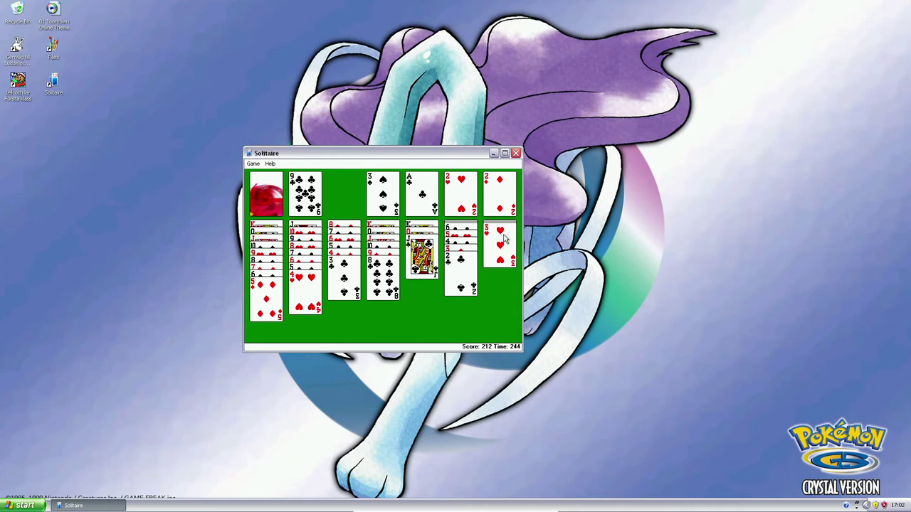
left_click_drag(502, 240, 463, 196)
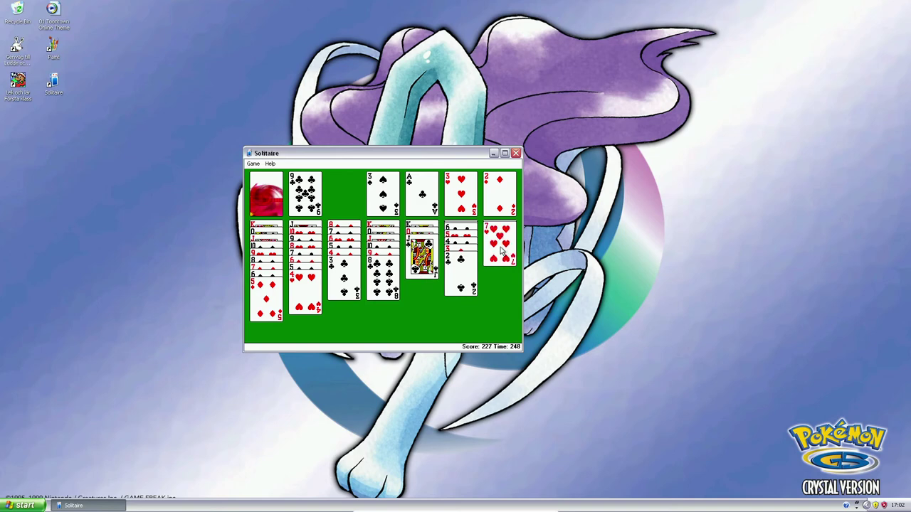
left_click_drag(502, 242, 384, 281)
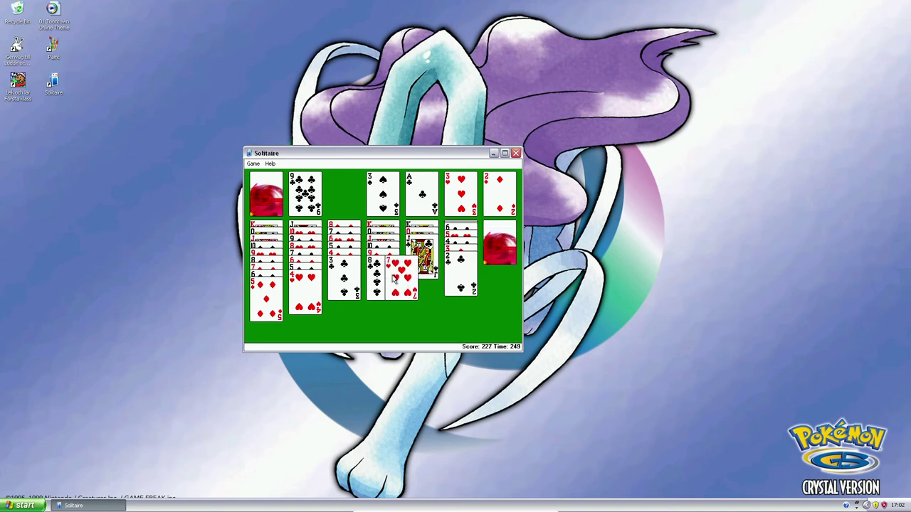
left_click(498, 242)
left_click_drag(502, 242, 267, 299)
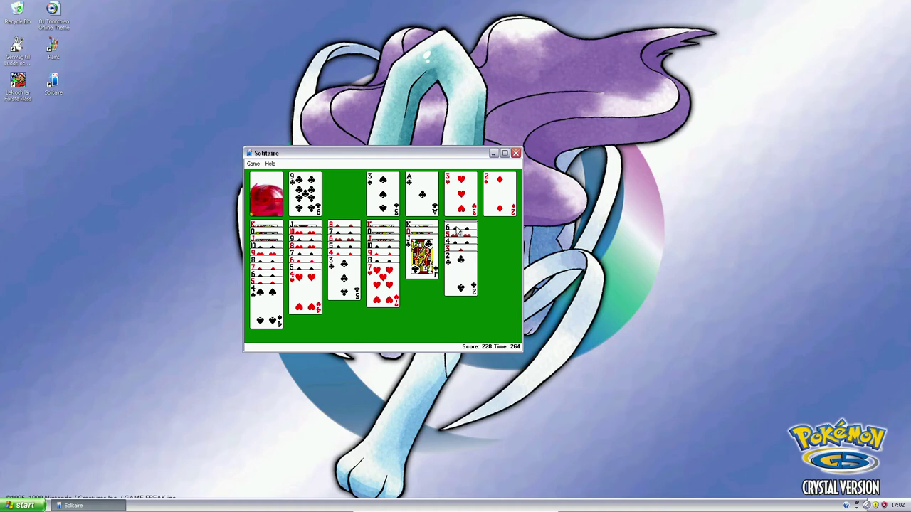
Move the 6-to-2 and 8-to-2 runs, play the 9♣, and shift king stacks into empty columns.
left_click_drag(459, 231, 383, 281)
left_click(459, 249)
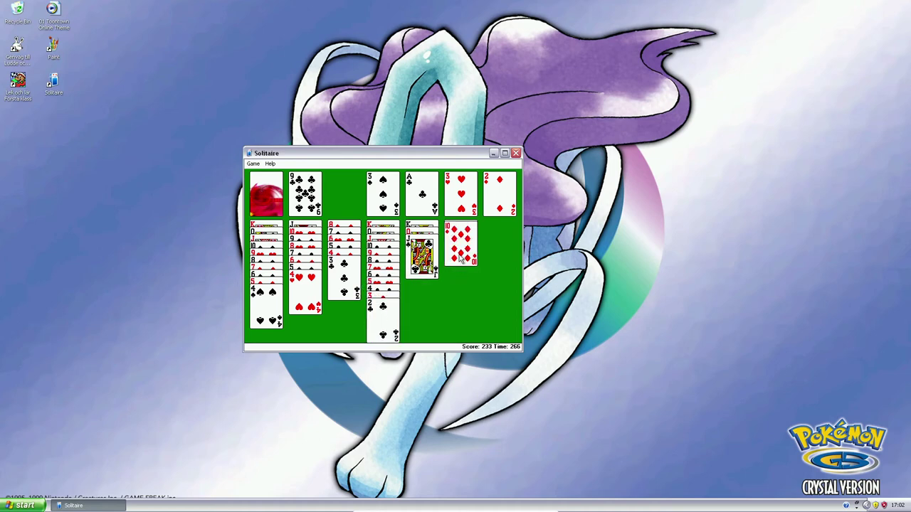
left_click_drag(462, 245, 424, 264)
left_click_drag(306, 192, 424, 270)
left_click_drag(343, 231, 424, 285)
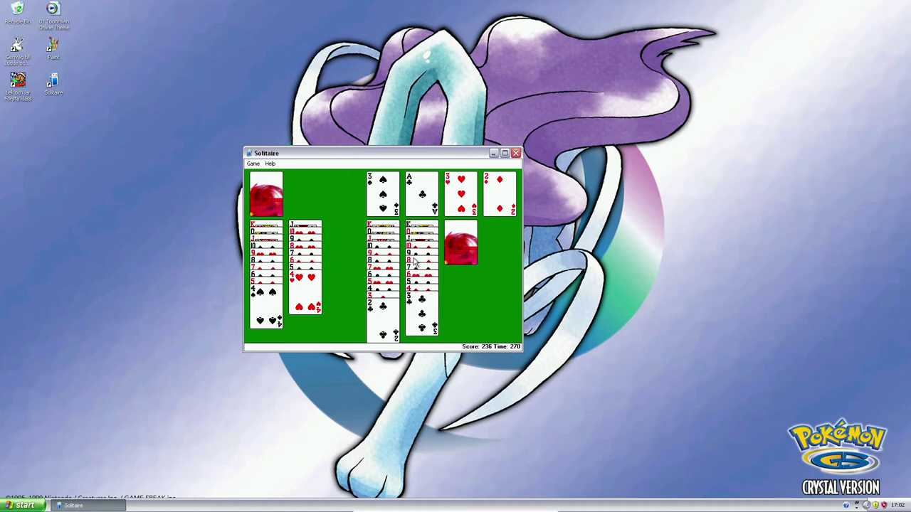
left_click_drag(411, 226, 344, 256)
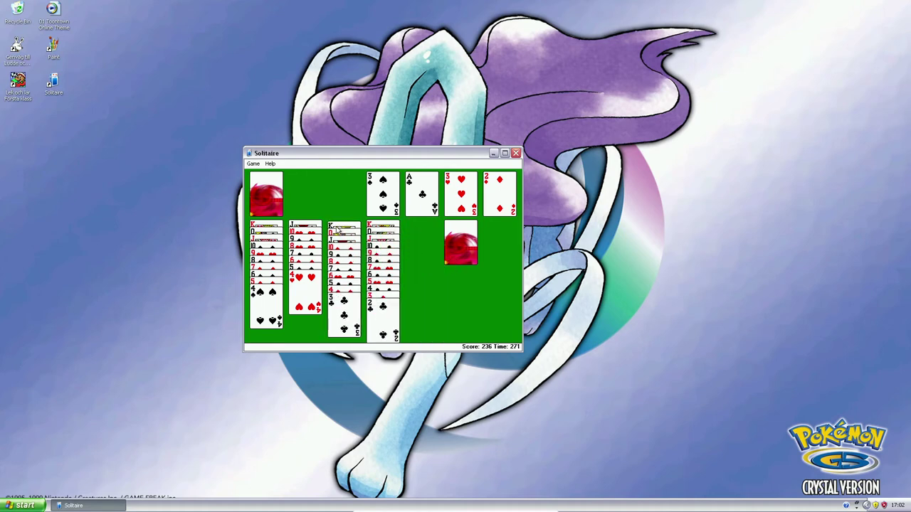
left_click(459, 242)
left_click_drag(459, 242, 426, 245)
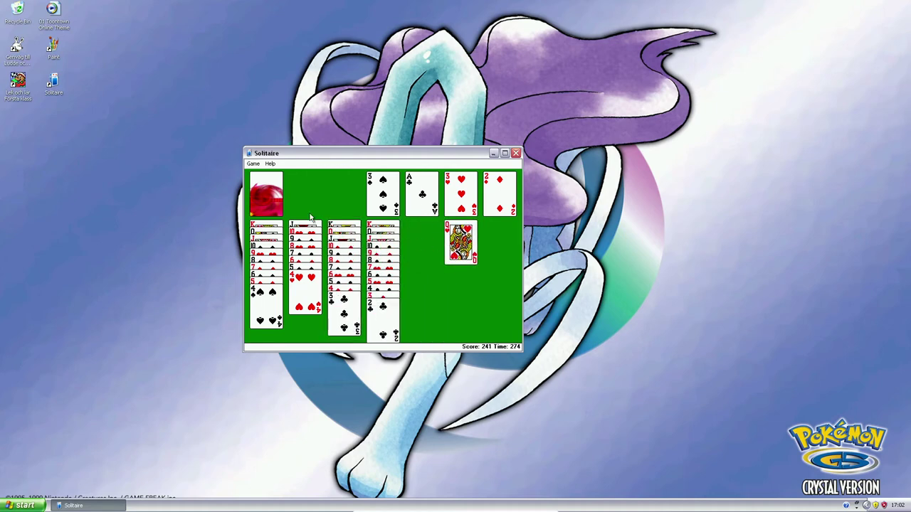
left_click(269, 198)
mouse_move(306, 192)
left_mouse_down()
mouse_move(424, 235)
mouse_move(427, 253)
left_mouse_up()
mouse_move(306, 231)
left_mouse_down()
mouse_move(373, 240)
mouse_move(424, 267)
left_mouse_up()
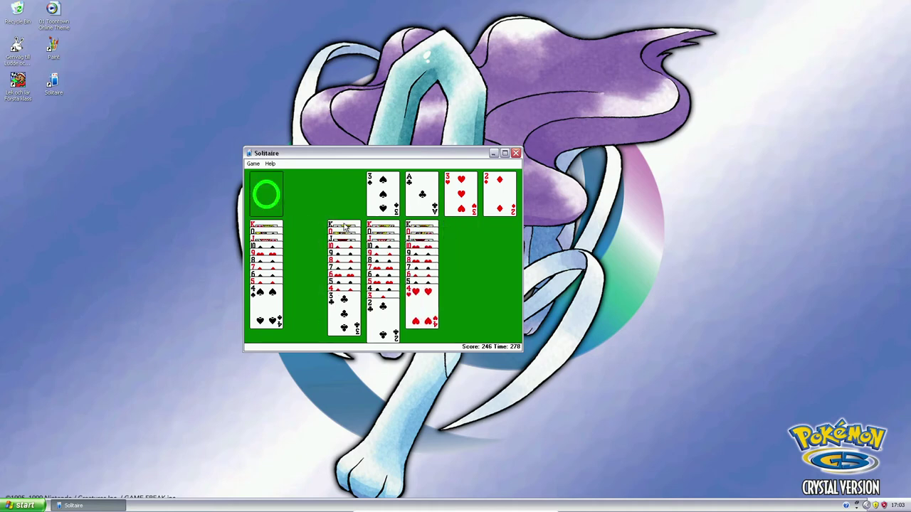
left_click_drag(343, 228, 306, 231)
left_click_drag(383, 229, 344, 231)
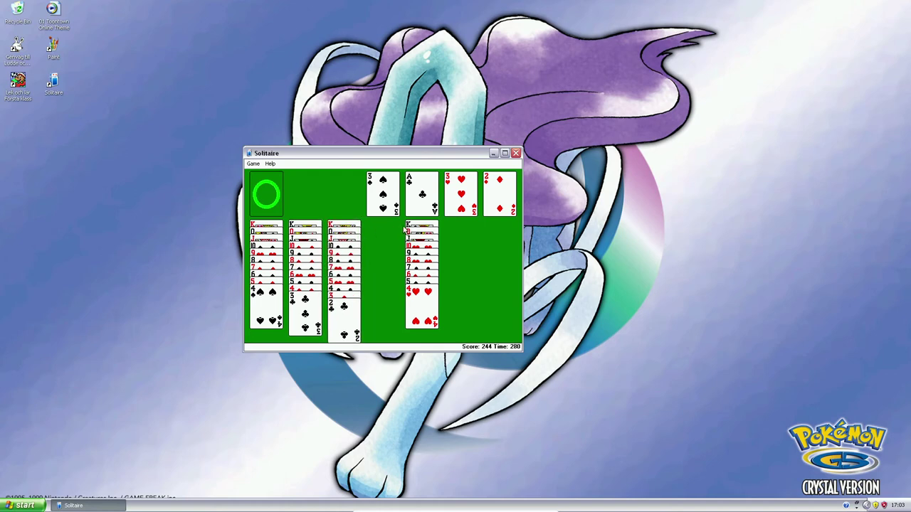
left_click_drag(421, 229, 382, 235)
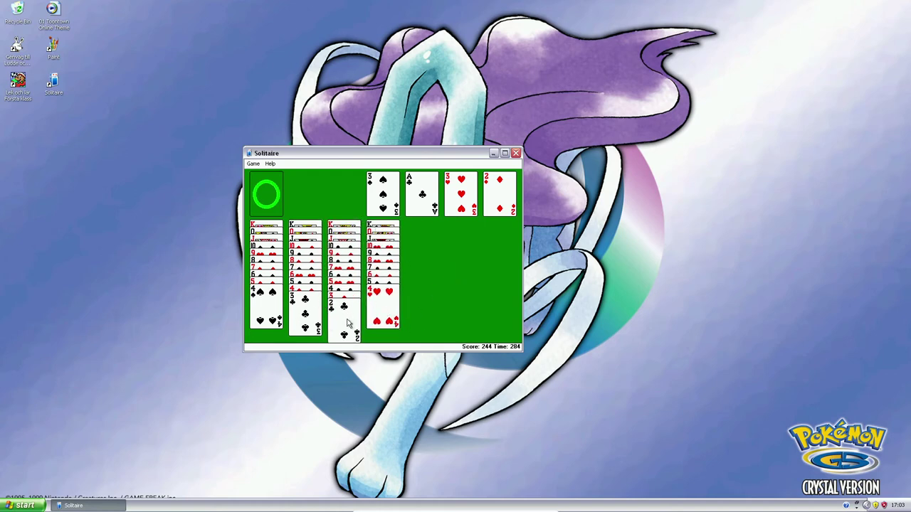
Play the 2♣ and the threes through fives onto their suit foundations.
left_click_drag(349, 322, 420, 214)
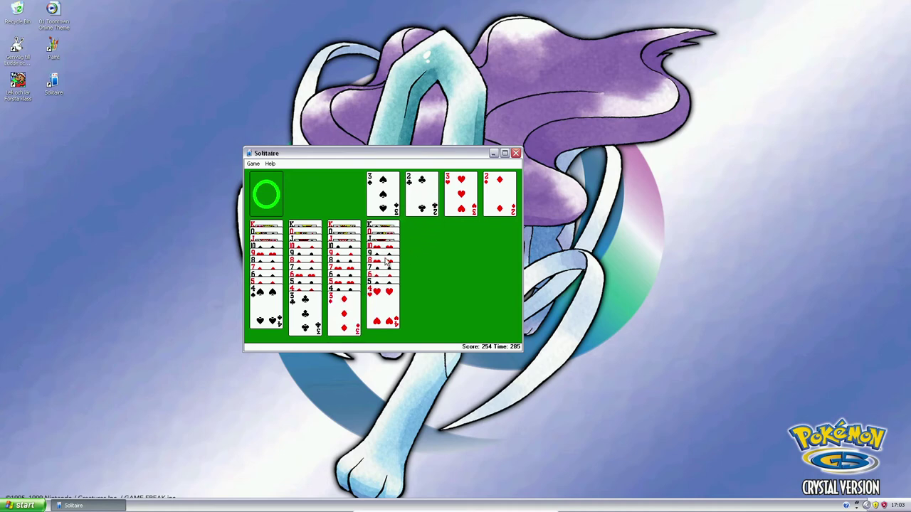
double_click(310, 323)
left_click_drag(345, 321, 499, 198)
left_click_drag(306, 320, 491, 203)
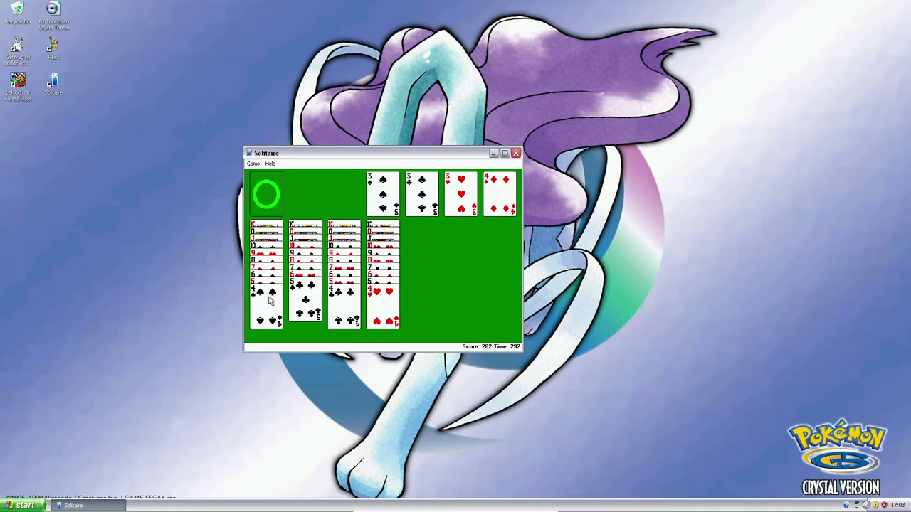
left_click_drag(267, 316, 384, 196)
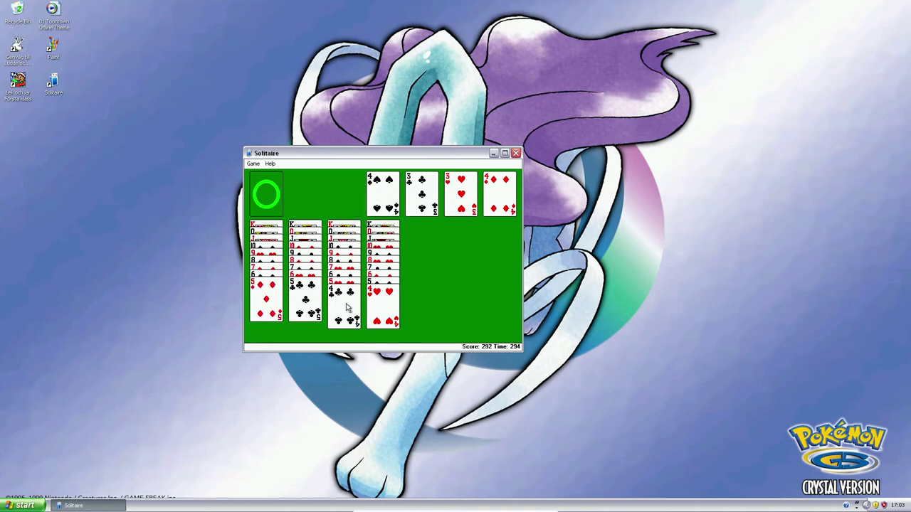
double_click(346, 306)
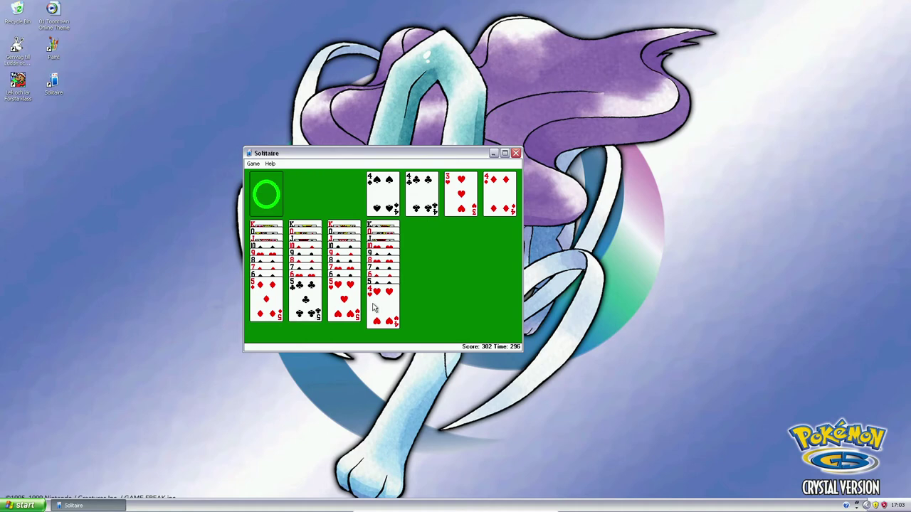
double_click(386, 305)
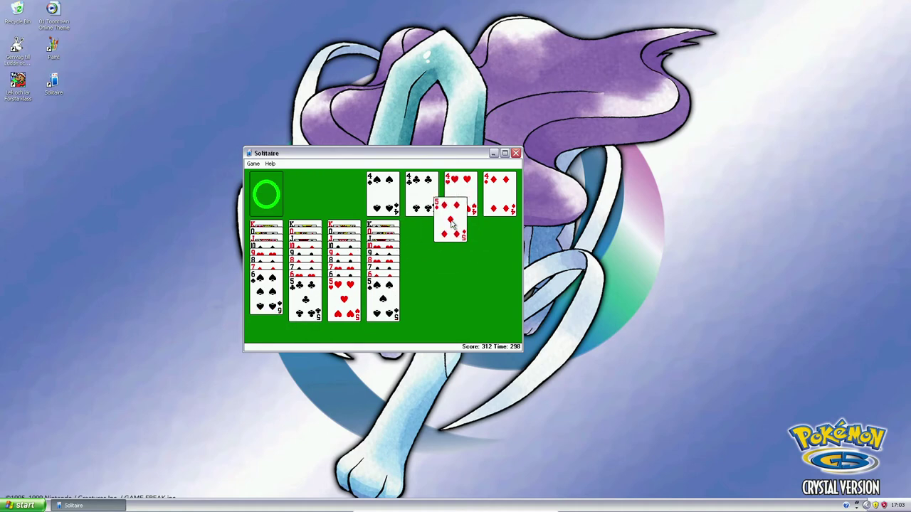
left_click_drag(265, 304, 498, 196)
left_click_drag(305, 304, 416, 210)
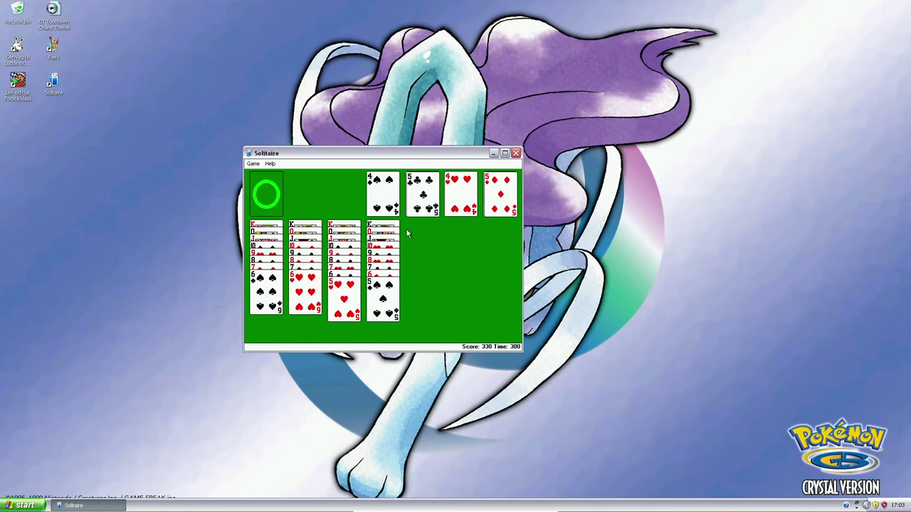
left_click_drag(344, 304, 459, 214)
left_click_drag(384, 304, 384, 196)
mouse_move(265, 299)
left_mouse_down()
mouse_move(384, 284)
mouse_move(384, 196)
left_mouse_up()
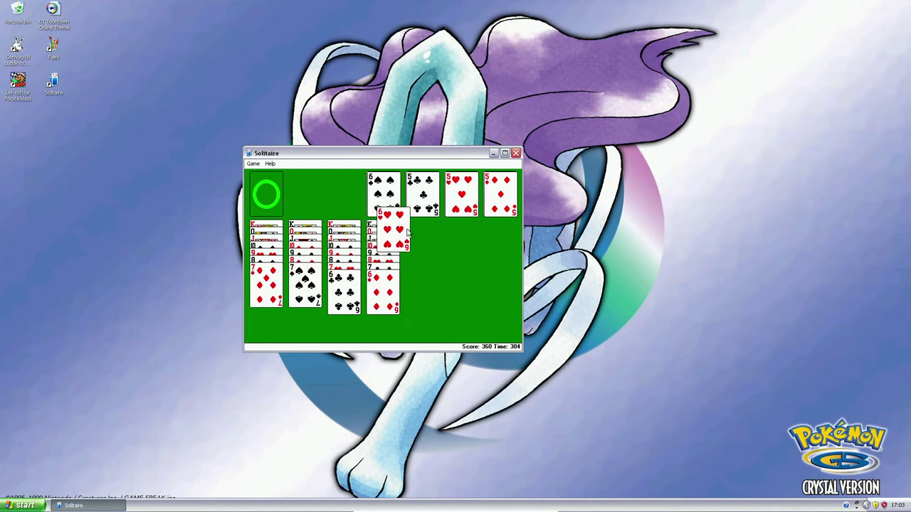
Play the sixes and sevens onto their suit foundations.
left_click_drag(305, 304, 459, 200)
left_click_drag(344, 304, 423, 206)
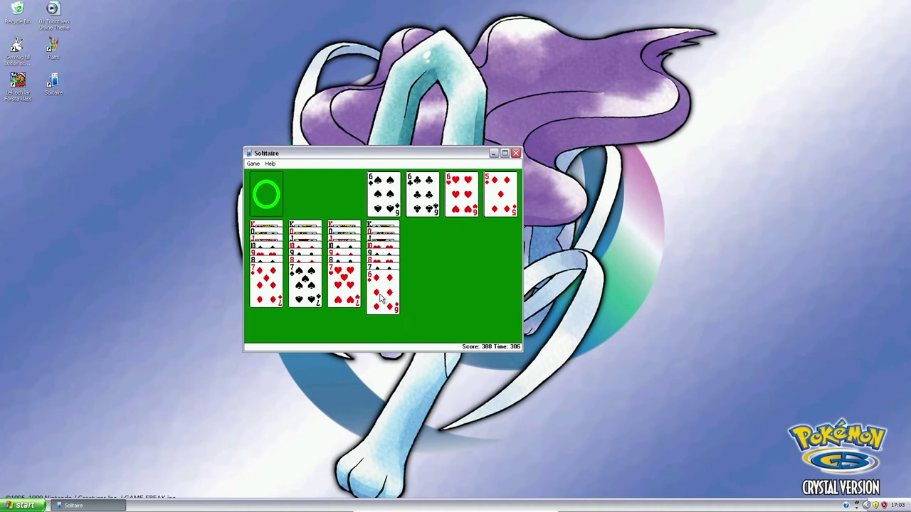
left_click_drag(384, 304, 498, 206)
left_click_drag(266, 299, 498, 196)
mouse_move(305, 299)
left_mouse_down()
mouse_move(427, 200)
mouse_move(384, 193)
left_mouse_up()
left_click_drag(344, 299, 462, 206)
mouse_move(384, 299)
left_mouse_down()
mouse_move(414, 242)
mouse_move(423, 196)
left_mouse_up()
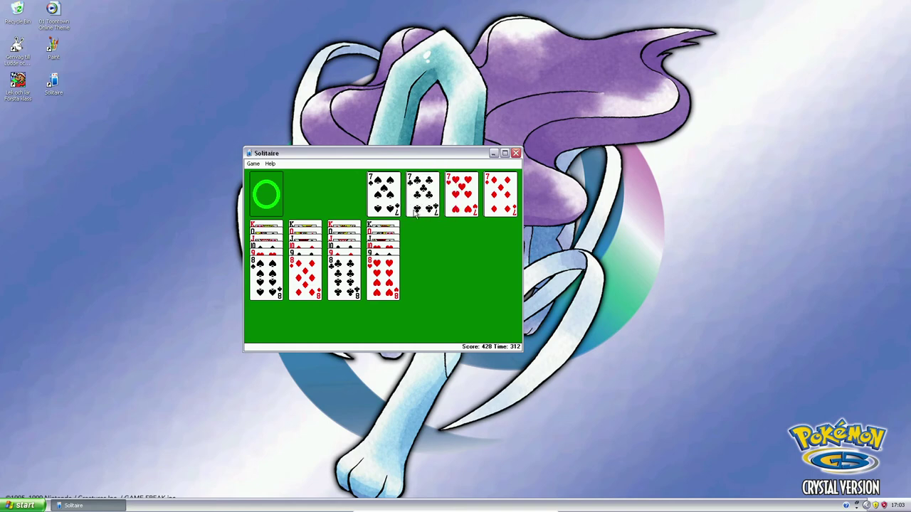
left_click_drag(265, 293, 384, 199)
Play the eights and nines onto the foundations, bringing all four suits to nine.
left_click_drag(305, 277, 498, 198)
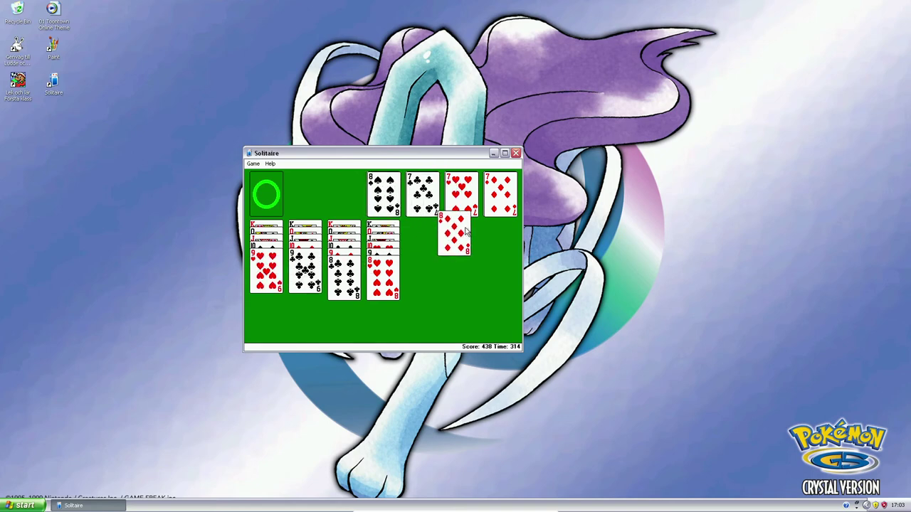
left_click_drag(344, 278, 421, 214)
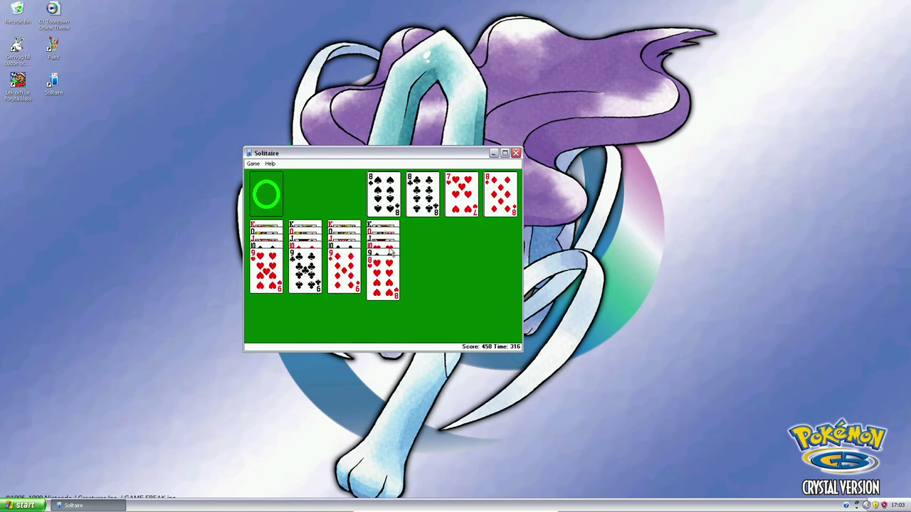
left_click_drag(383, 278, 455, 220)
left_click_drag(266, 278, 461, 197)
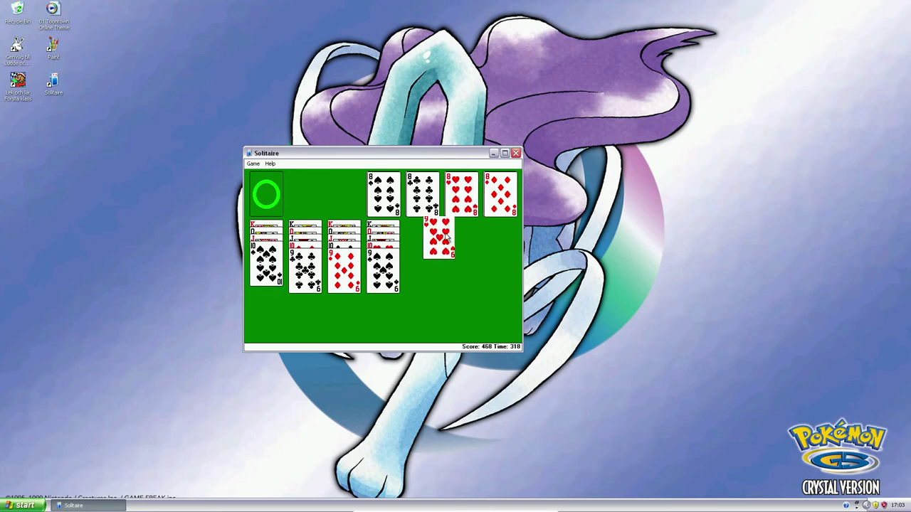
mouse_move(305, 278)
left_mouse_down()
mouse_move(416, 229)
mouse_move(423, 198)
left_mouse_up()
left_click_drag(345, 277, 500, 196)
left_click_drag(384, 274, 384, 194)
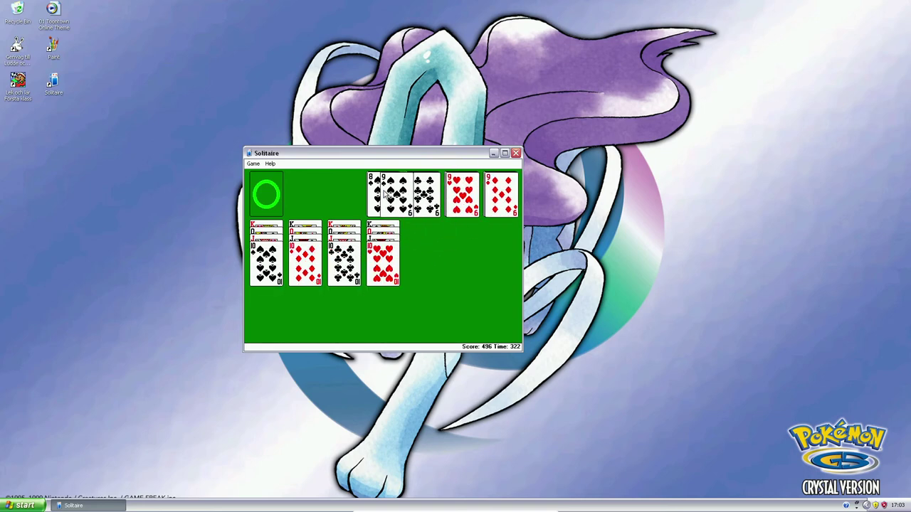
left_click_drag(267, 263, 388, 194)
mouse_move(344, 263)
left_mouse_down()
mouse_move(427, 202)
mouse_move(416, 246)
left_mouse_up()
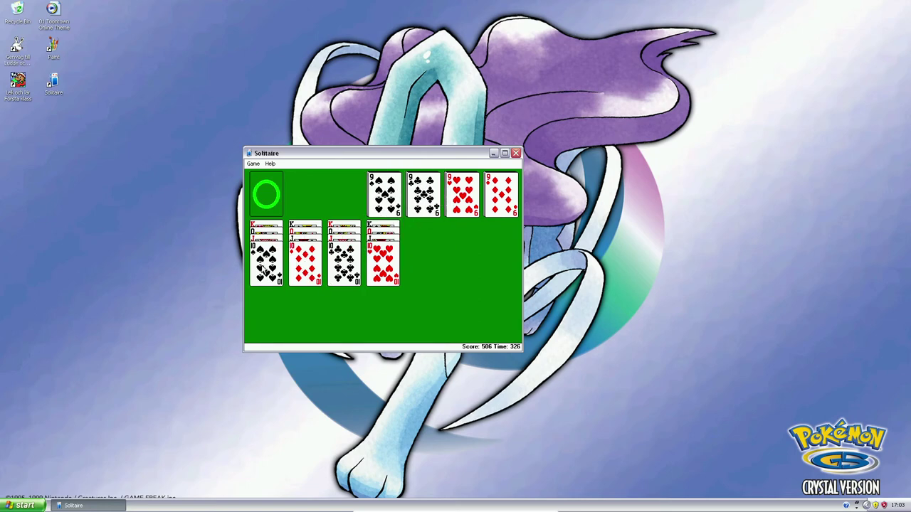
Play all four tens and all four jacks onto their foundations.
left_click_drag(267, 263, 384, 193)
left_click_drag(305, 264, 501, 194)
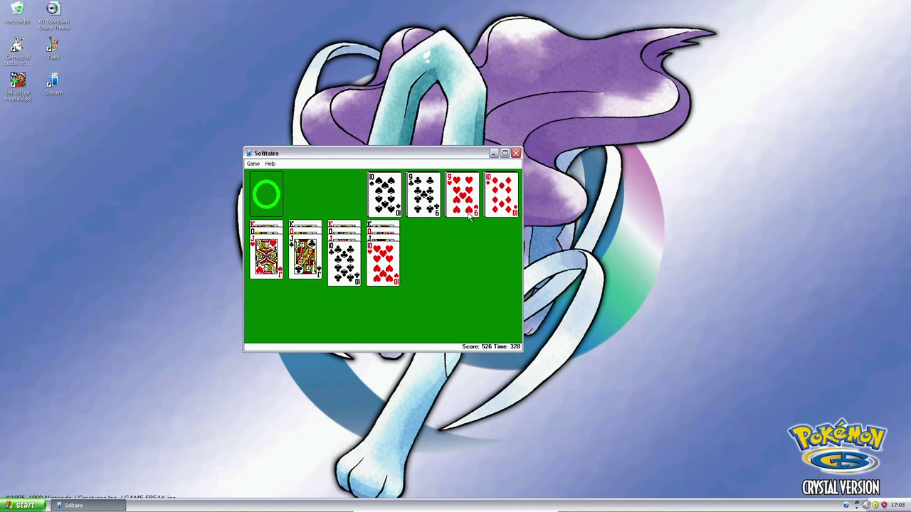
left_click_drag(344, 263, 423, 193)
left_click_drag(384, 263, 462, 193)
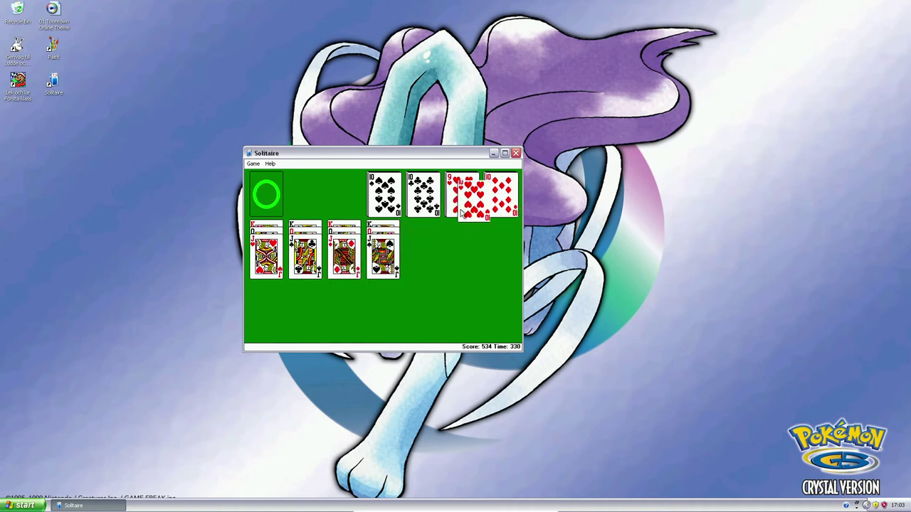
left_click_drag(267, 258, 464, 195)
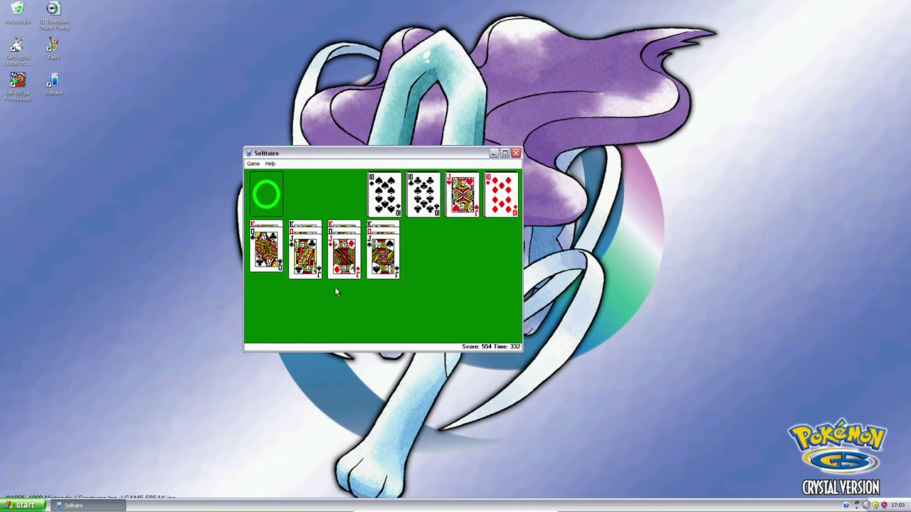
left_click_drag(305, 257, 424, 198)
left_click_drag(344, 259, 385, 194)
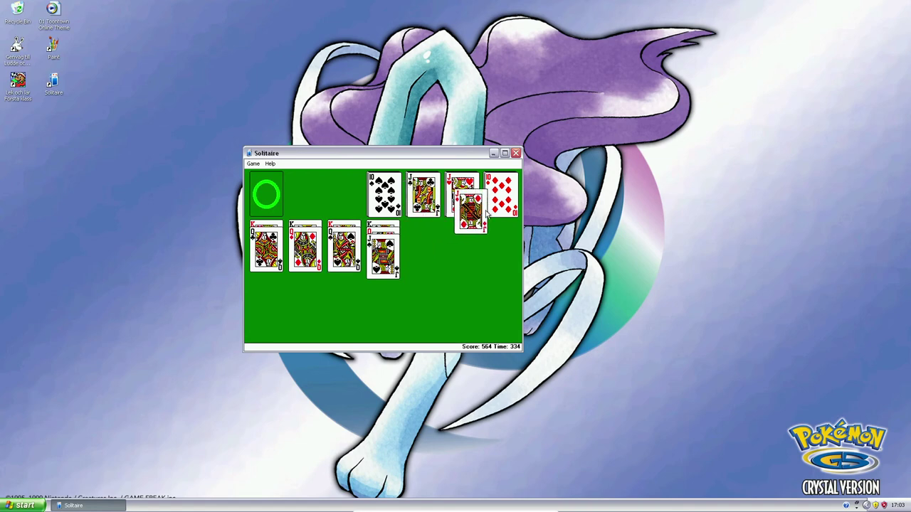
left_click_drag(384, 260, 502, 193)
left_click_drag(384, 260, 384, 194)
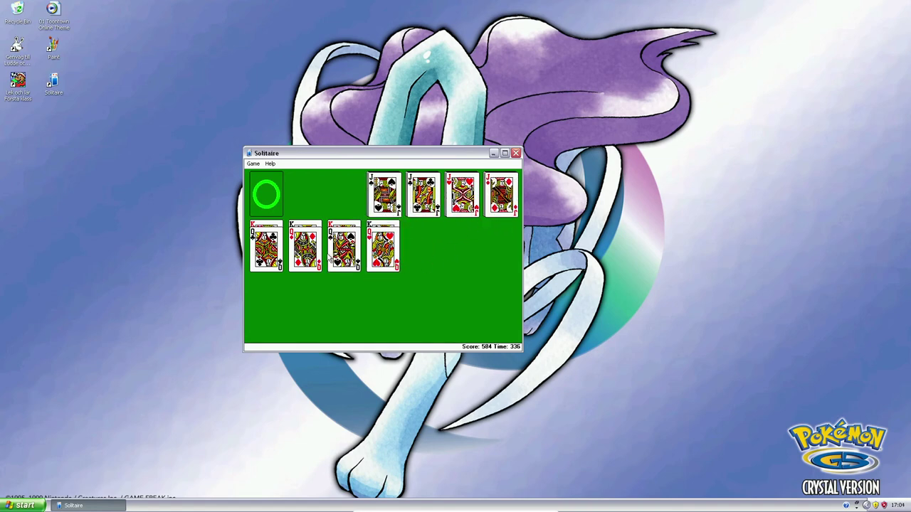
mouse_move(266, 252)
left_mouse_down()
mouse_move(447, 214)
mouse_move(424, 195)
left_mouse_up()
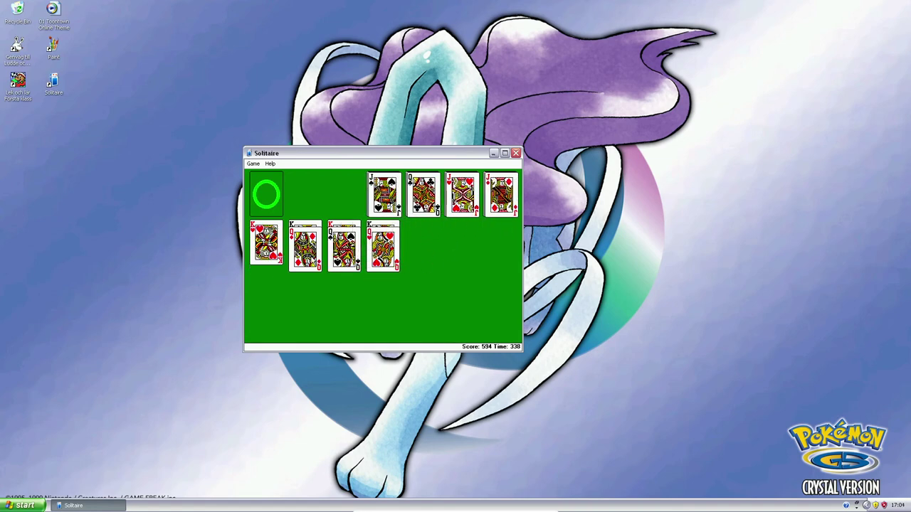
Play the queens and kings onto the foundations to win the game.
left_click_drag(304, 246, 502, 194)
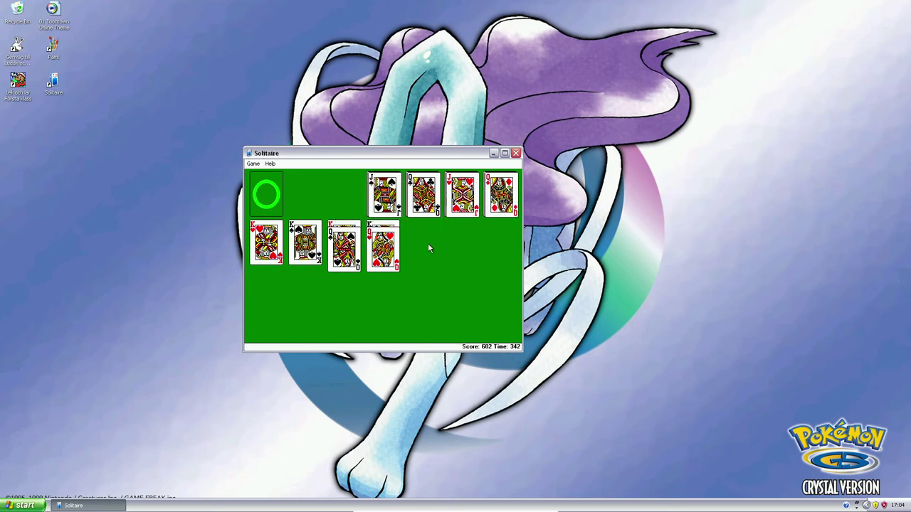
left_click_drag(384, 245, 461, 196)
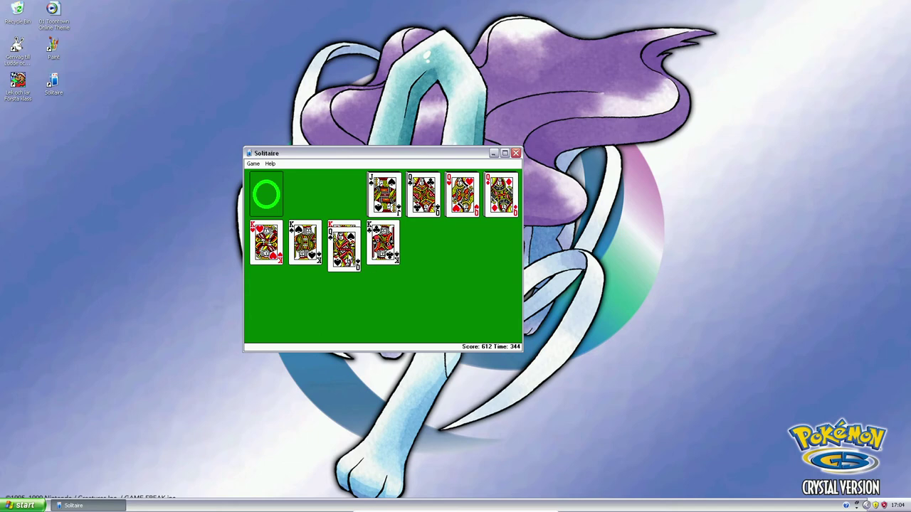
double_click(343, 249)
left_click_drag(266, 242, 463, 199)
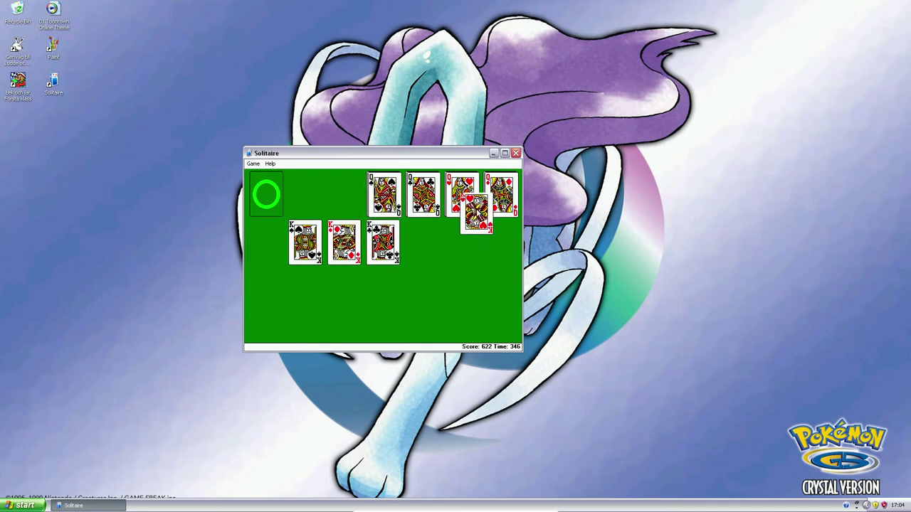
left_click_drag(306, 242, 390, 207)
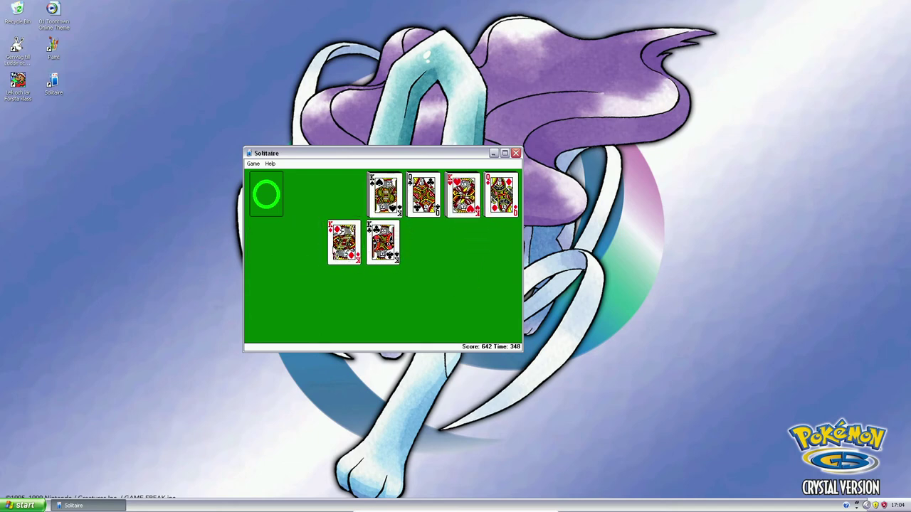
left_click_drag(343, 245, 498, 199)
double_click(385, 243)
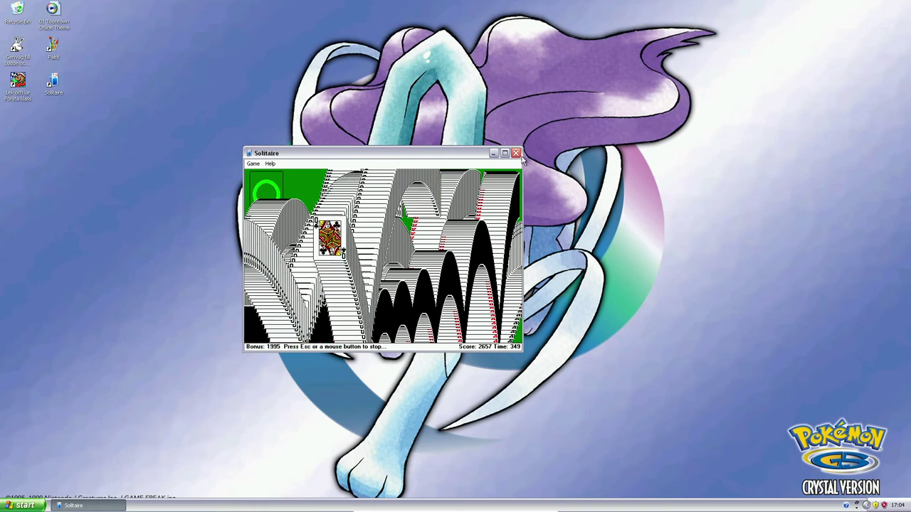
Stop the win animation, answer No to Deal Again, and close Solitaire.
left_click(257, 166)
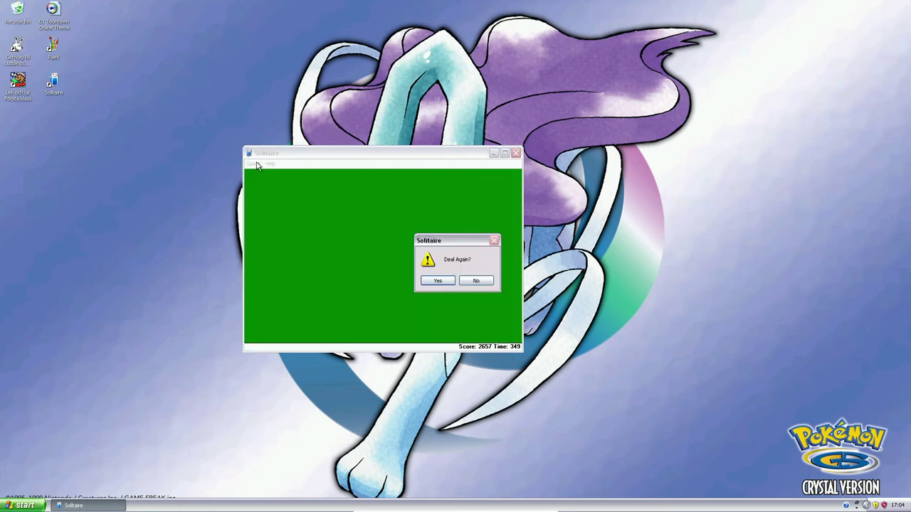
left_click(476, 281)
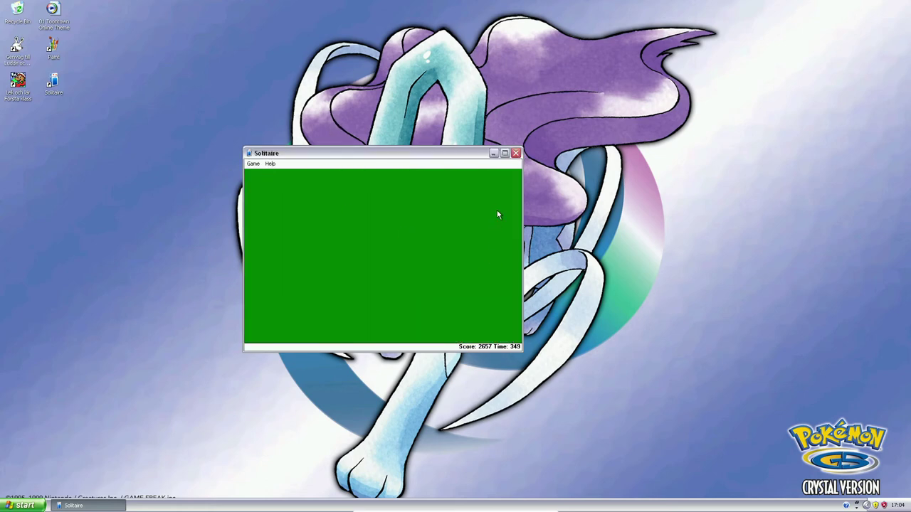
left_click(515, 153)
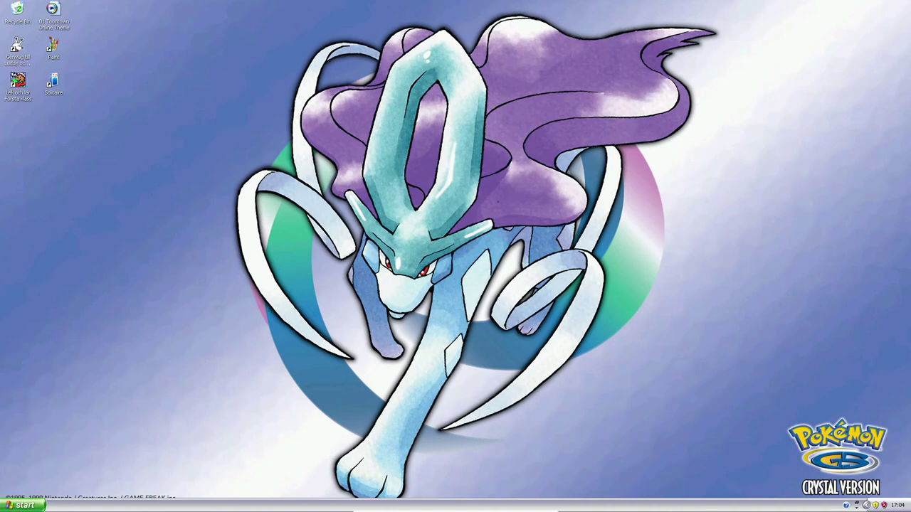
Launch 3D Pinball Space Cadet from Start > All Programs > Games.
left_click(24, 506)
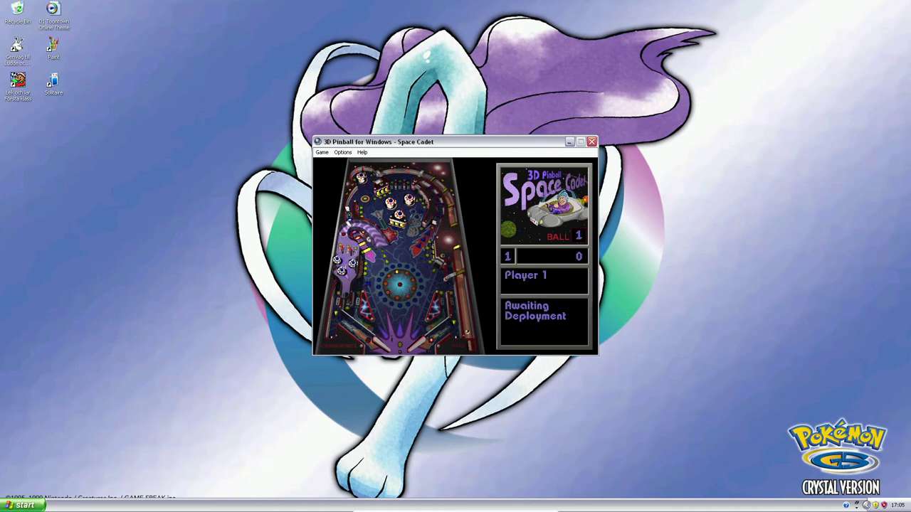
left_click(873, 507)
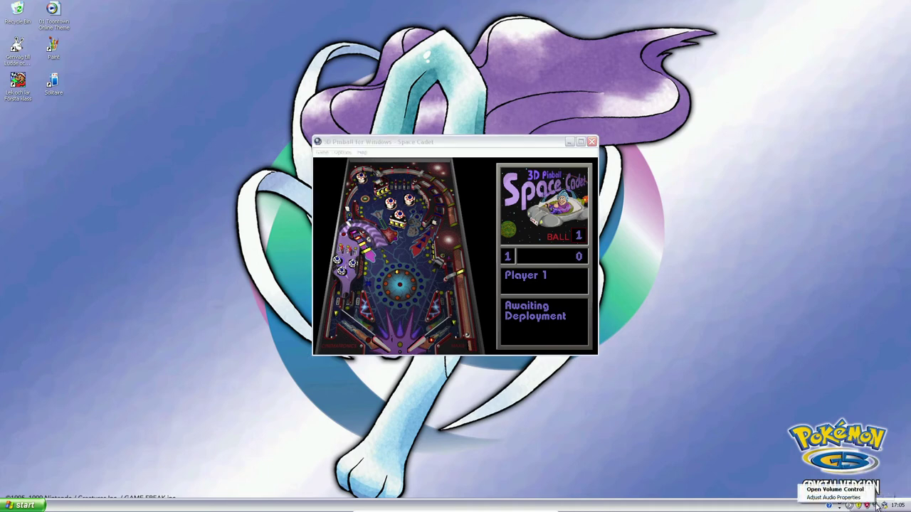
Turn the system volume down with the tray volume slider.
left_click(876, 506)
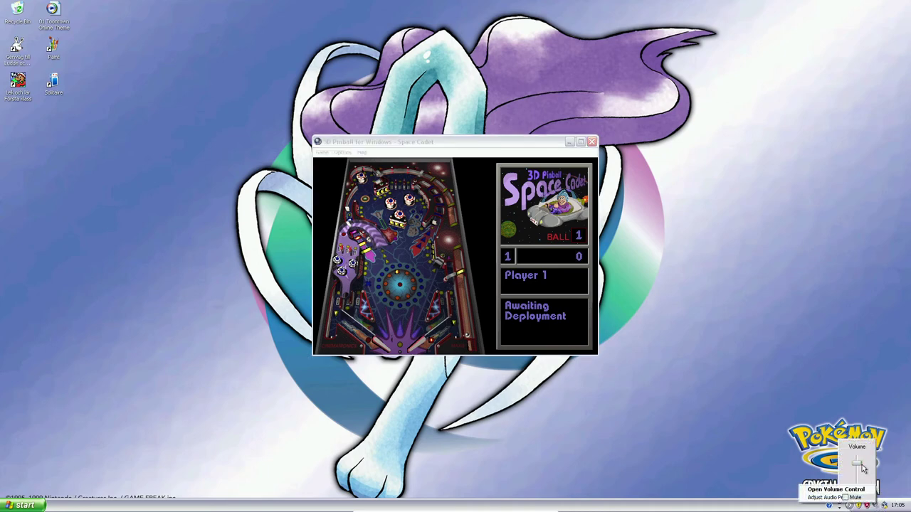
left_click_drag(861, 466, 861, 475)
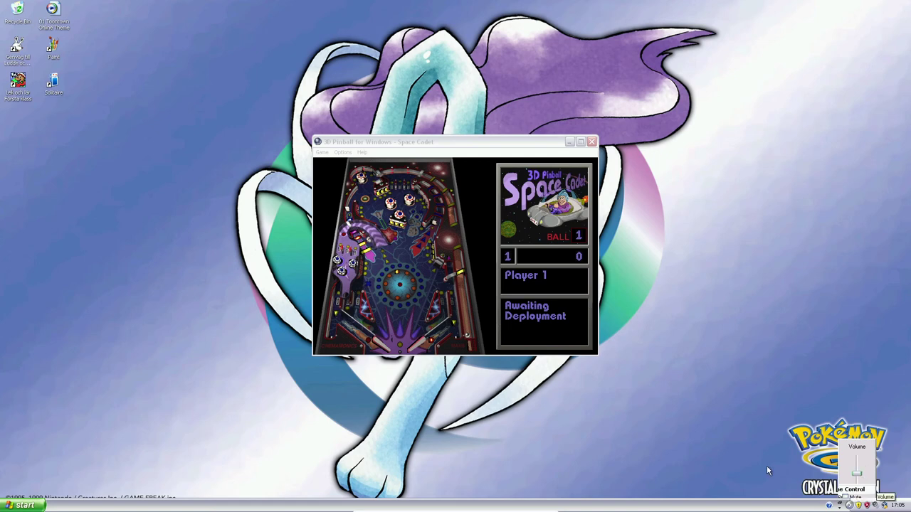
Launch the first ball for a 15000 skill shot, then view and close About Pinball.
left_click(462, 309)
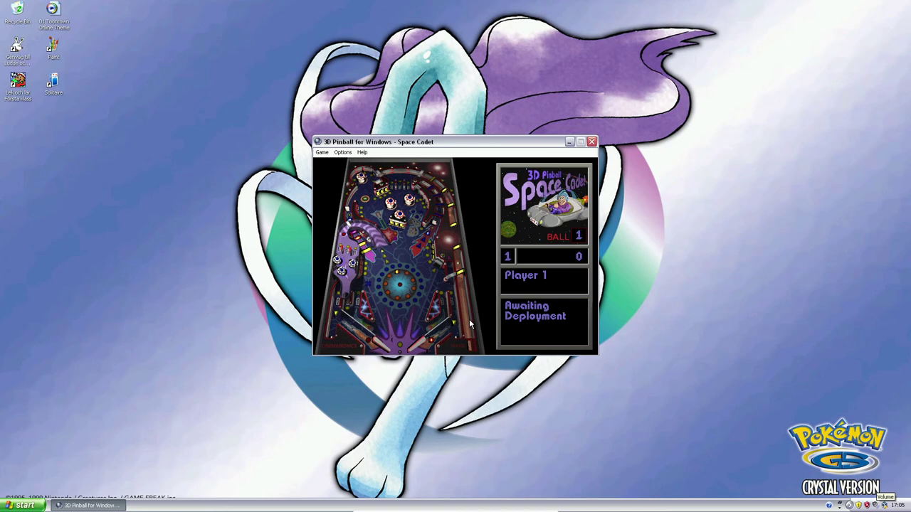
key("space")
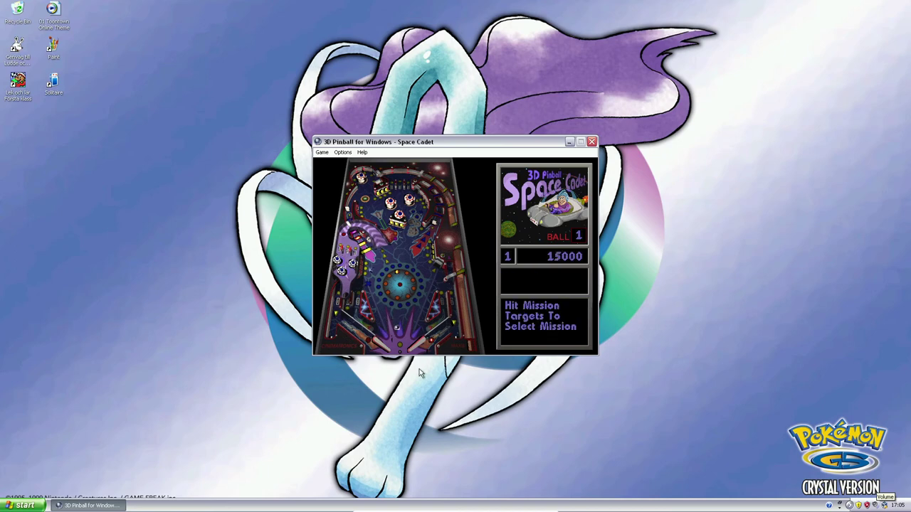
left_click(362, 152)
left_click(378, 174)
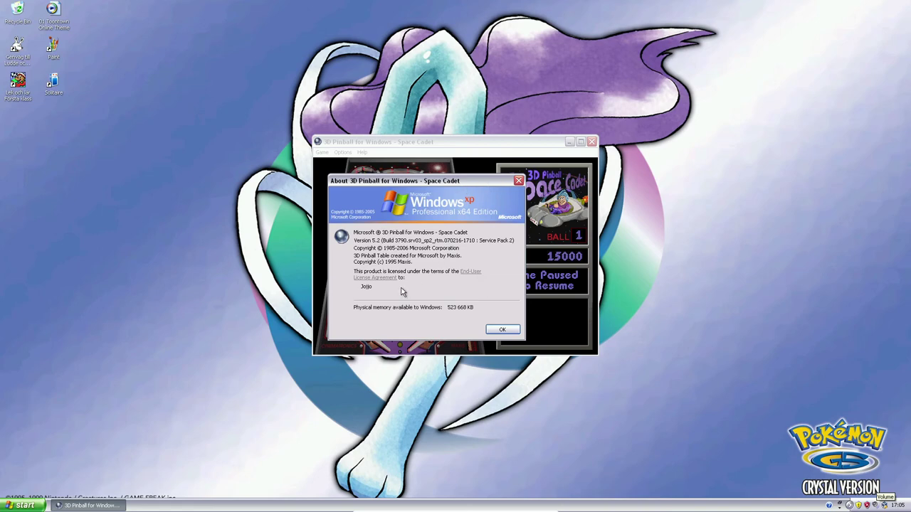
left_click(517, 181)
left_click(322, 153)
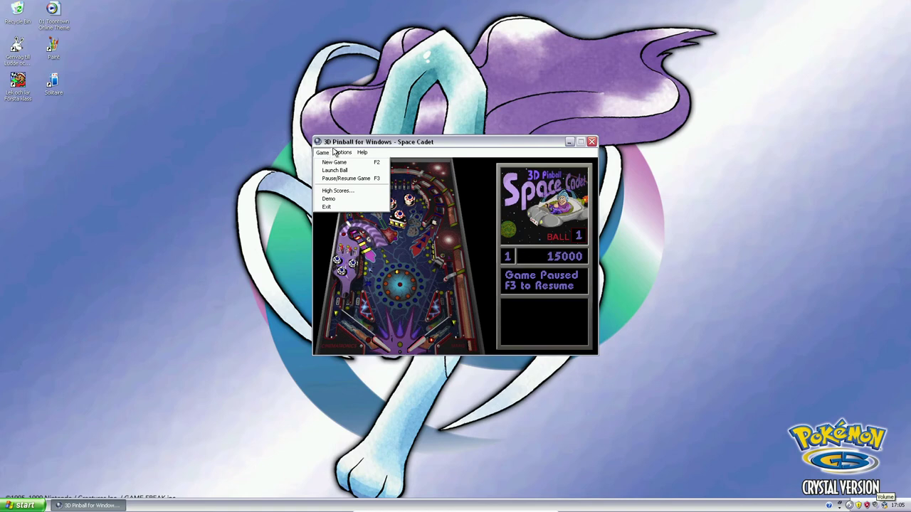
left_click(322, 153)
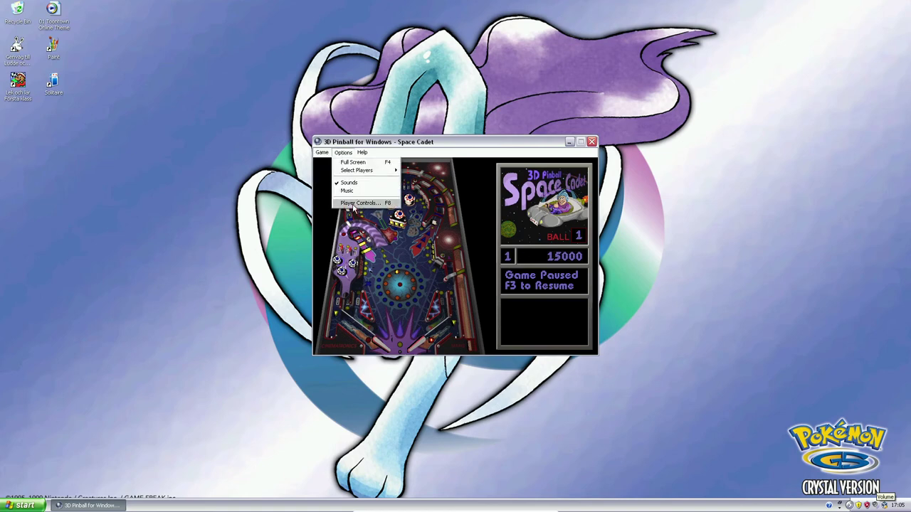
left_click(360, 203)
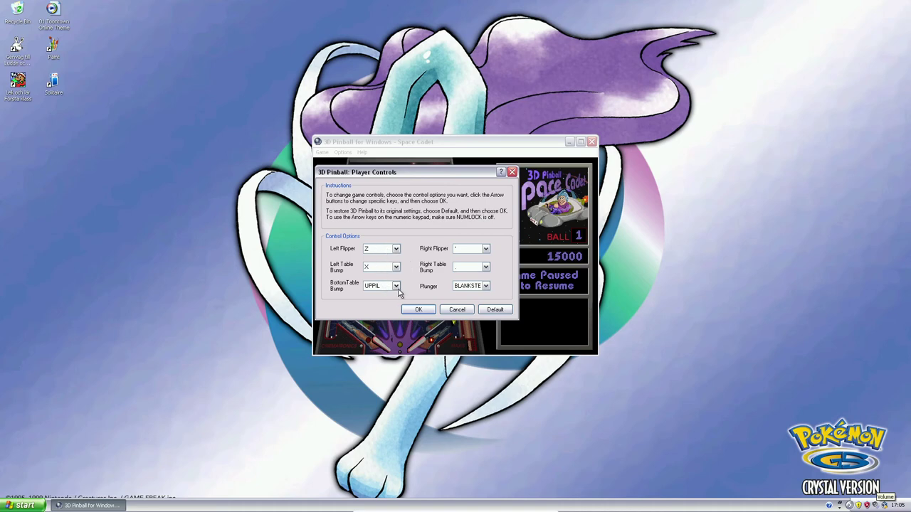
left_click(396, 286)
left_click(406, 287)
left_click(417, 309)
left_click(418, 310)
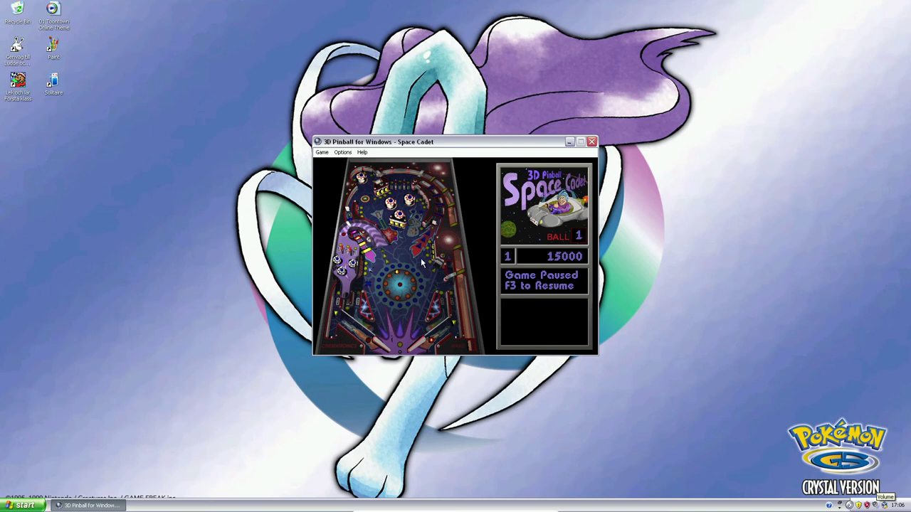
Resume with F3, flip with Z and /, then bump the table until ball 1 tilts.
key("F3")
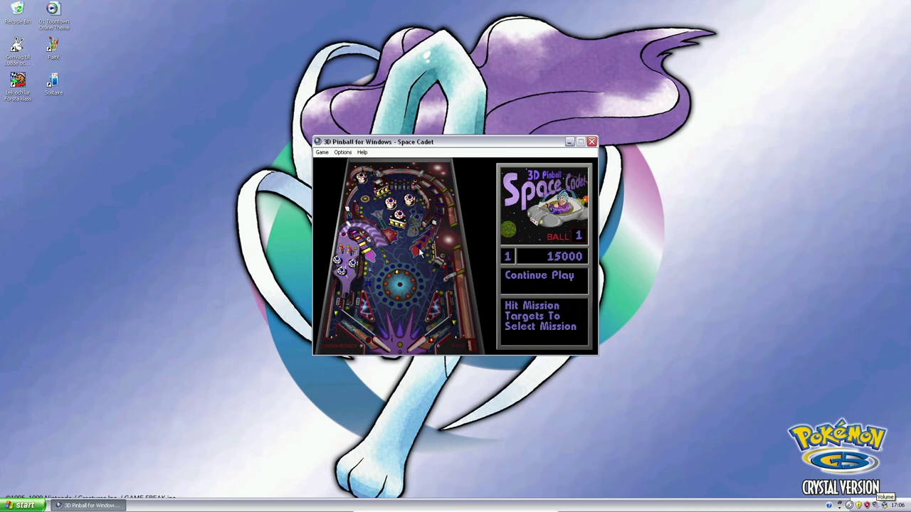
key("z")
key("slash")
key("x")
key("x")
key("x")
key("x")
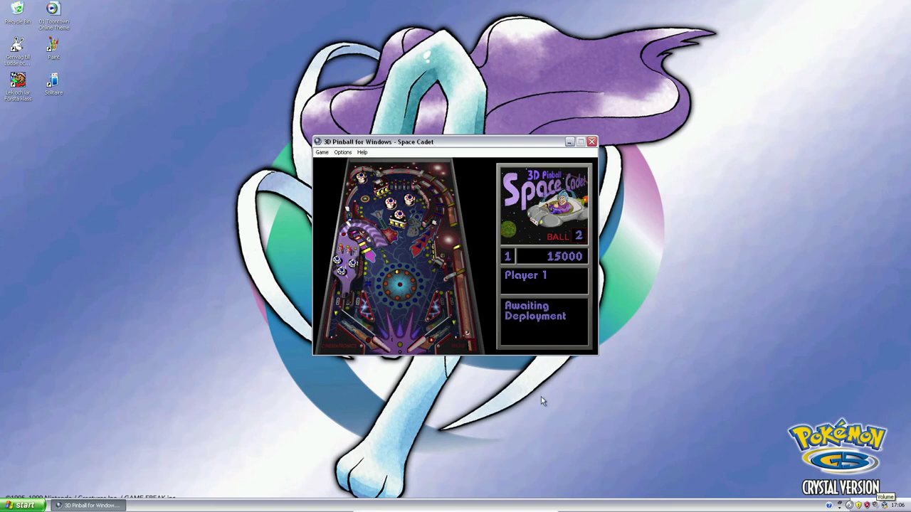
Launch ball 2 and keep it alive with the Z and / flippers until it drains at 302000.
key("space")
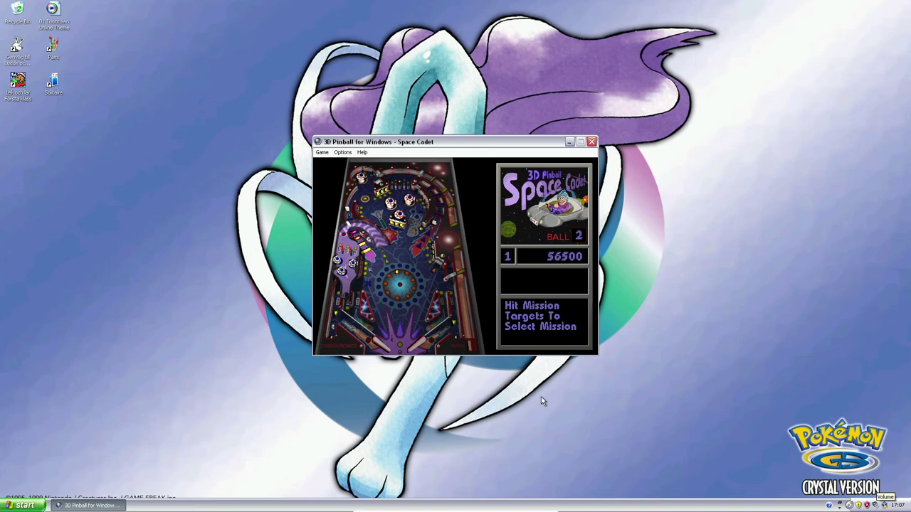
key("z")
key("z")
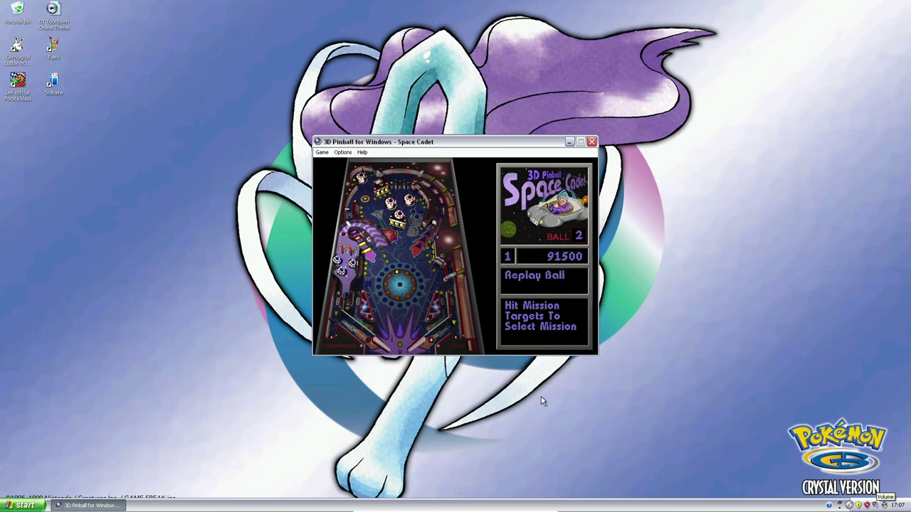
key("space")
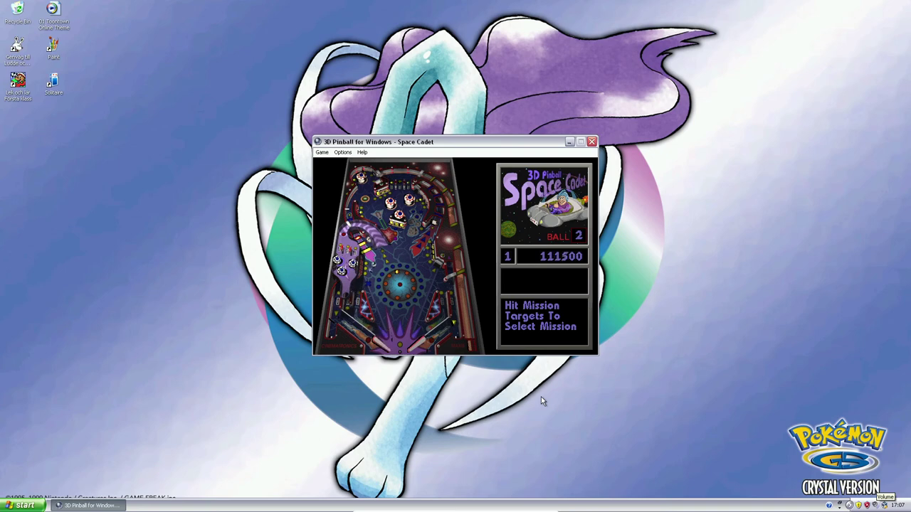
key("z")
key("slash")
key("slash")
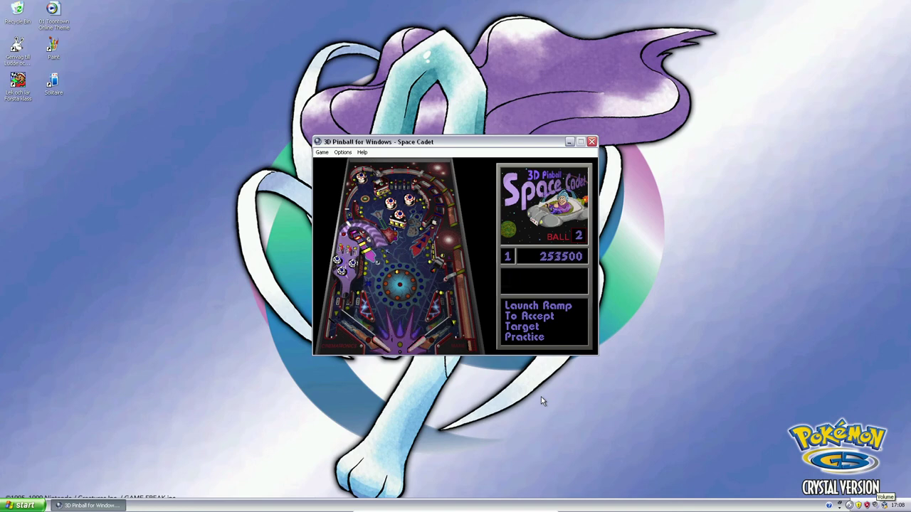
key("slash")
key("z")
key("z")
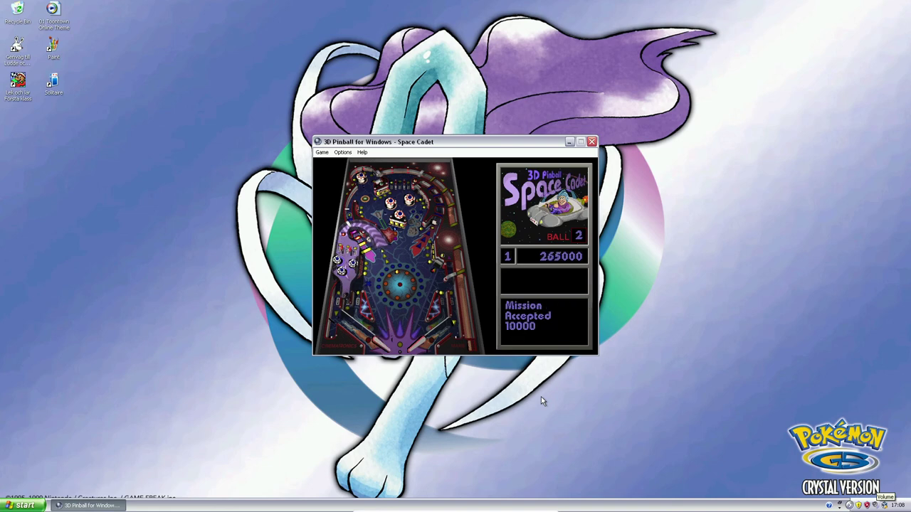
key("z")
key("z")
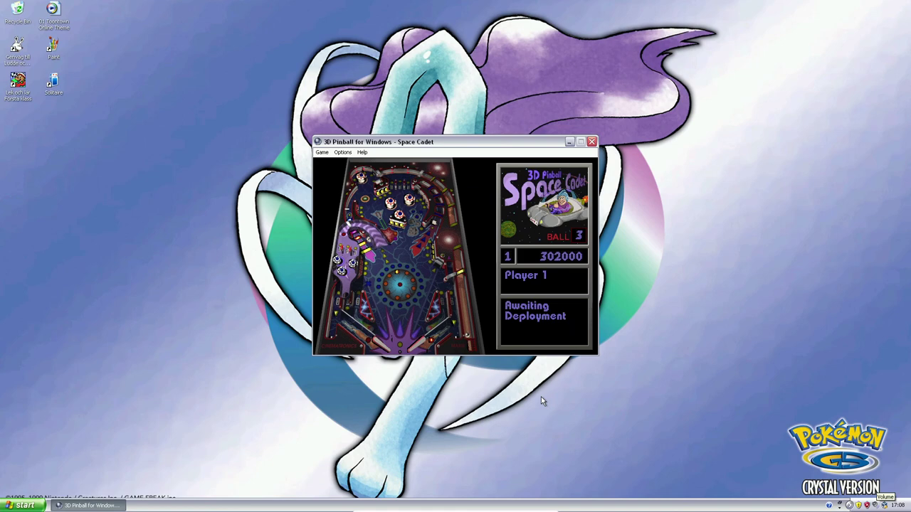
Launch ball 3 and work the Z and / flippers until Game Over at 1101500.
key("space")
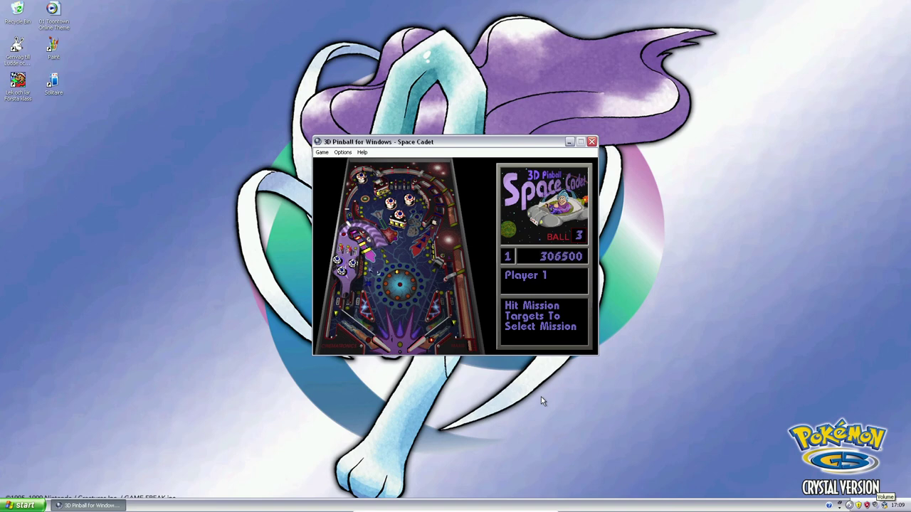
key("slash")
key("z")
key("z")
key("z")
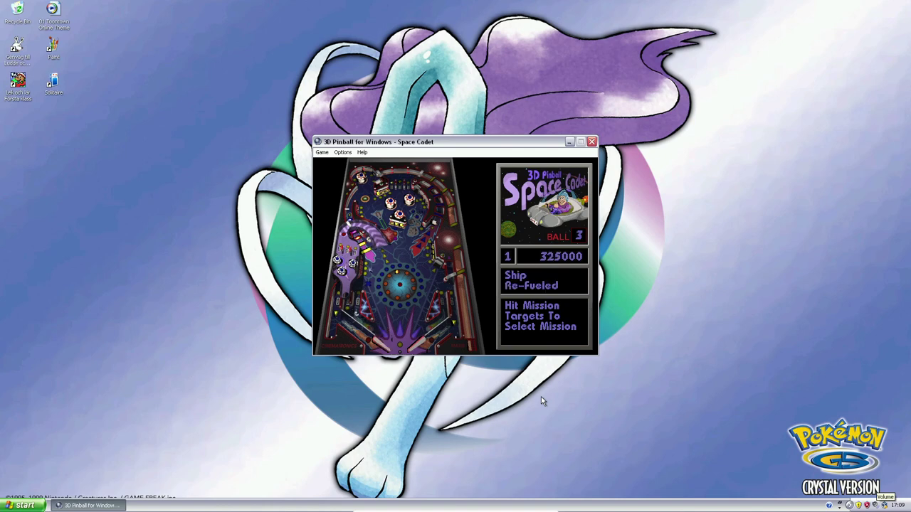
key("z")
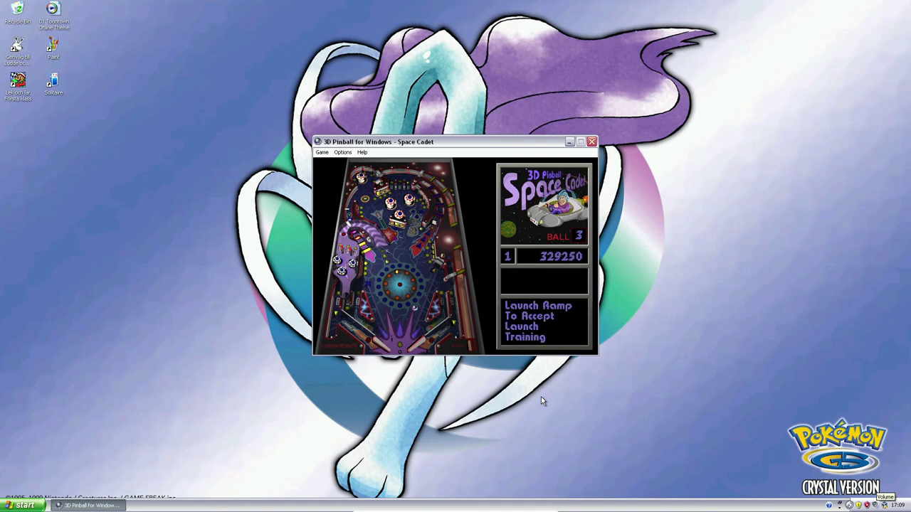
key("slash")
key("slash")
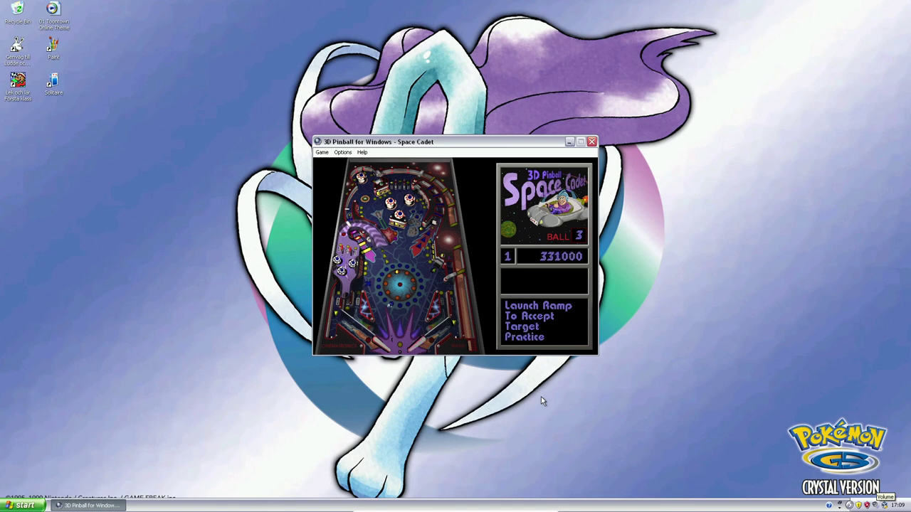
key("z")
key("slash")
key("z")
key("slash")
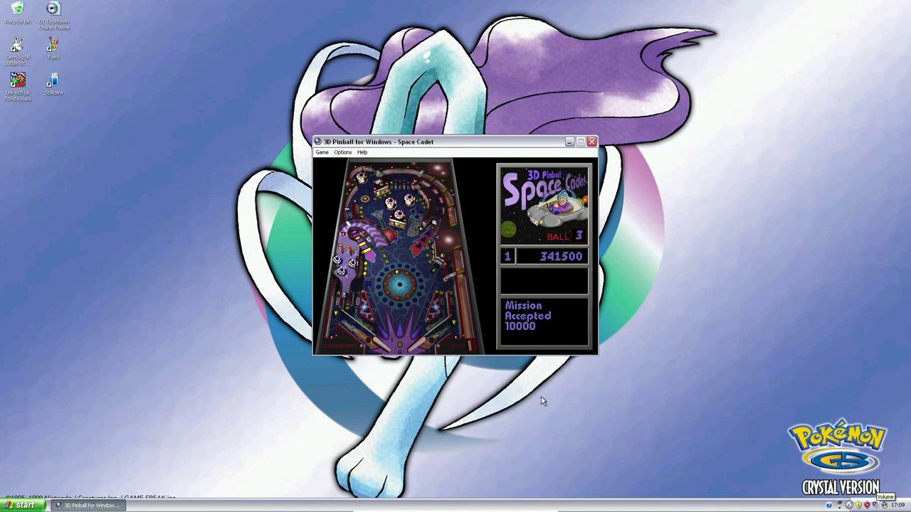
key("z")
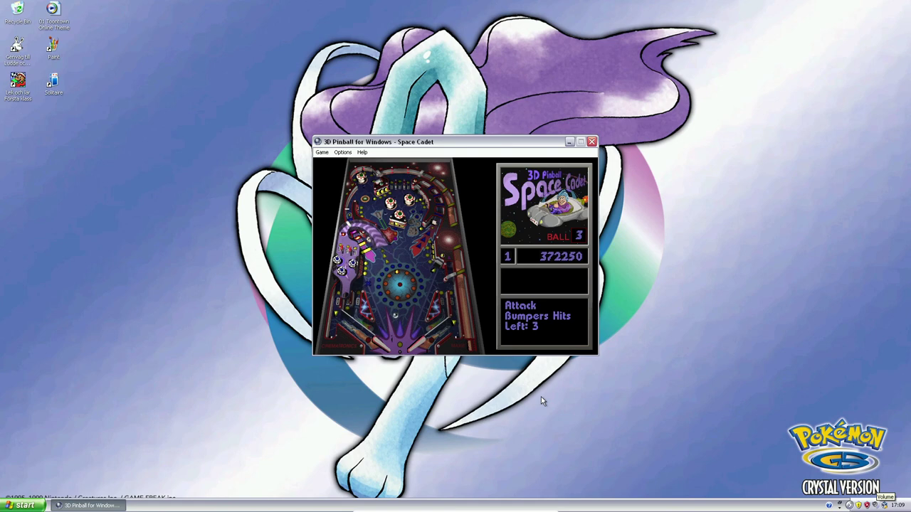
key("z")
key("slash")
key("z")
key("z")
key("slash")
key("z")
key("slash")
key("z")
key("z")
key("slash")
key("z")
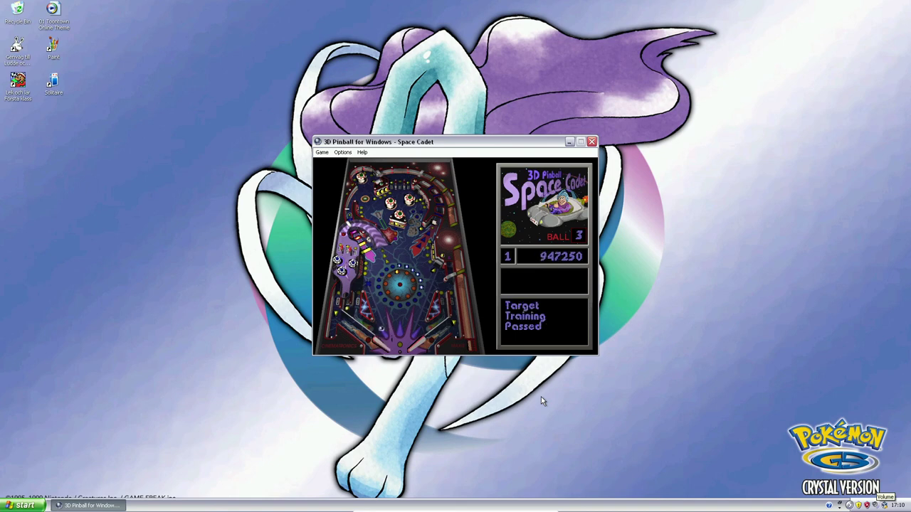
key("z")
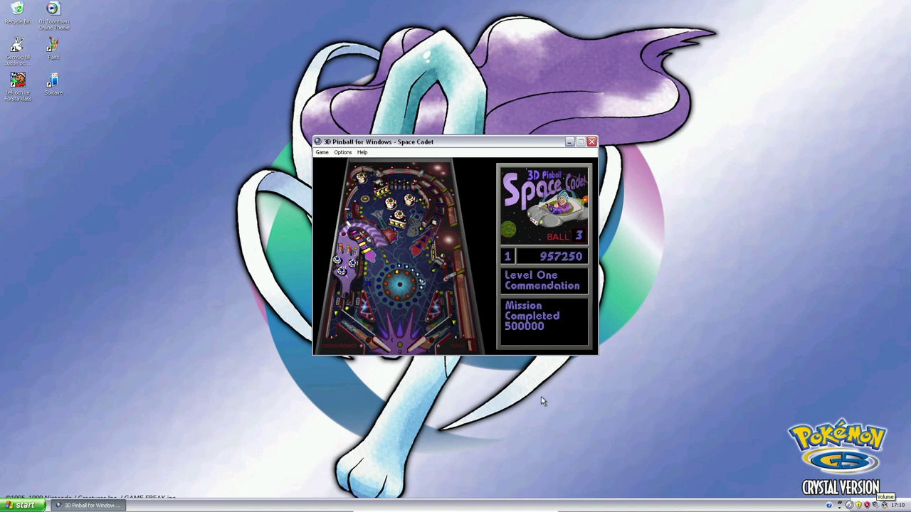
key("slash")
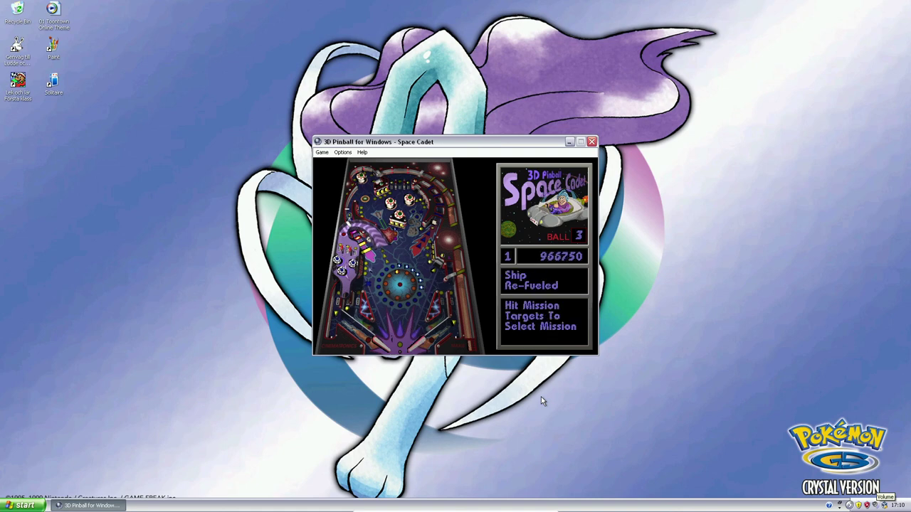
key("z")
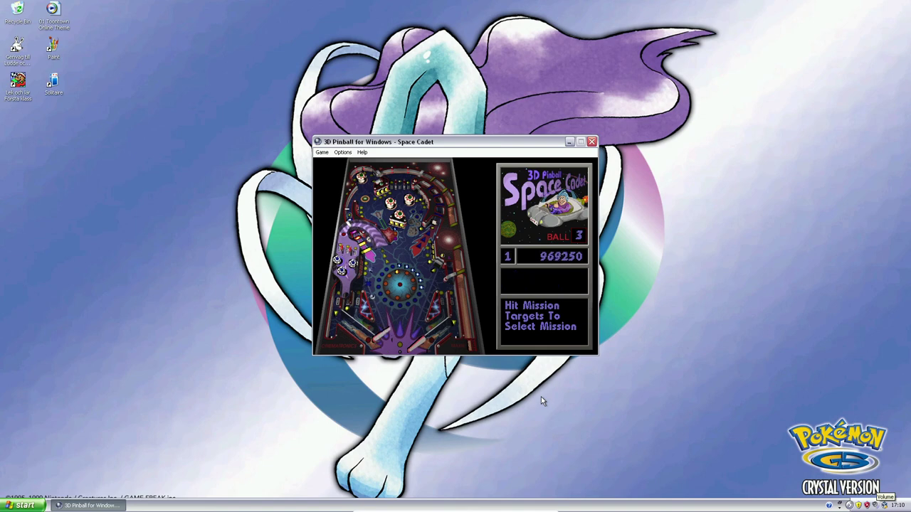
key("z")
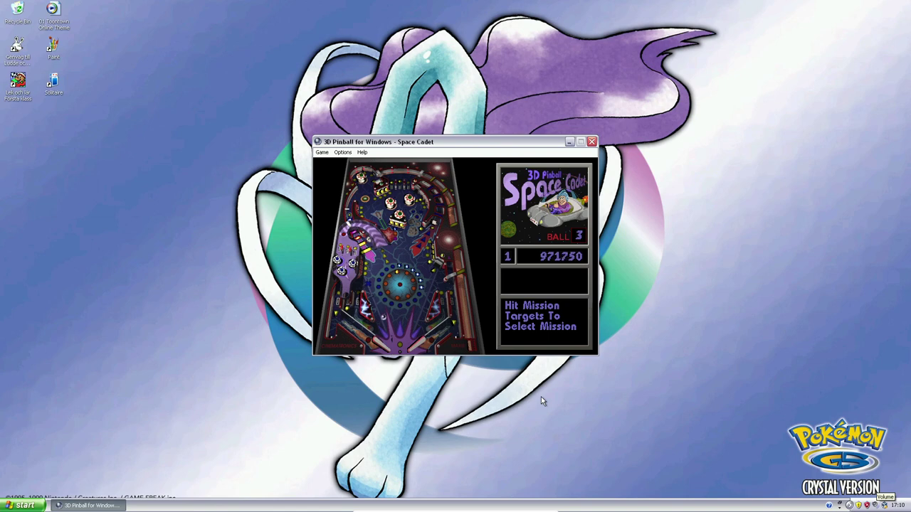
key("z")
key("slash")
key("z")
key("z")
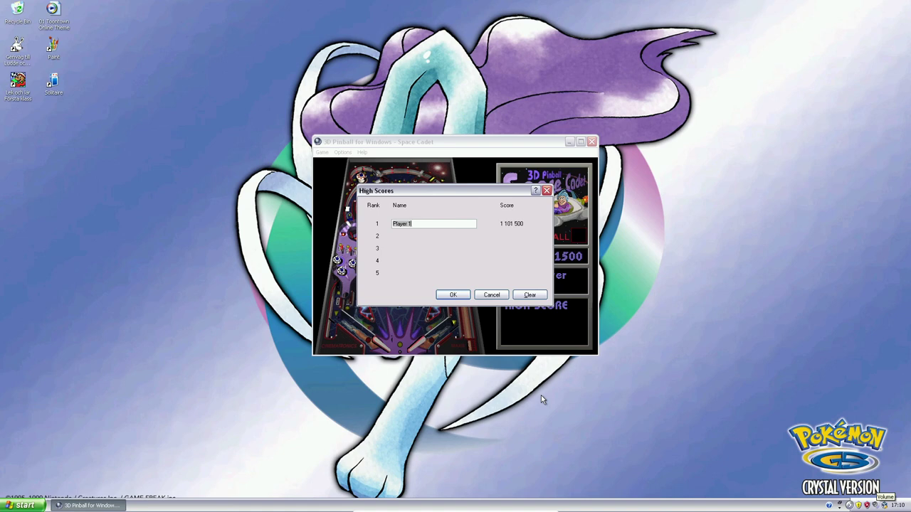
type("JO")
Confirm the player name for the rank-1 high score with OK.
left_click(453, 295)
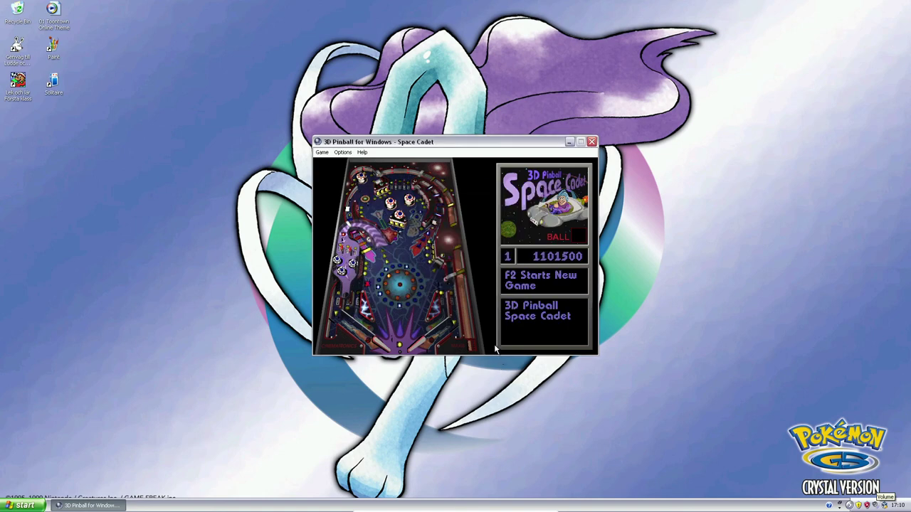
Close the Space Cadet pinball window, then open and dismiss the Start menu.
left_click(591, 142)
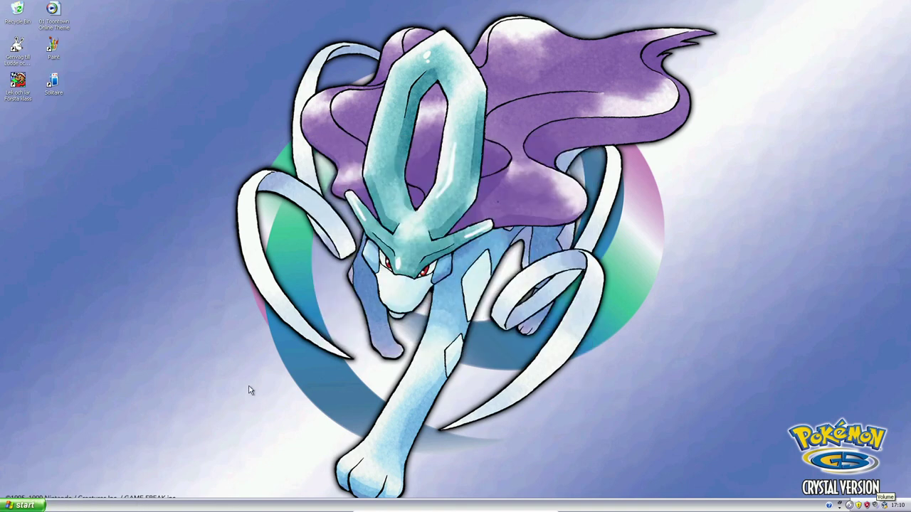
left_click(32, 506)
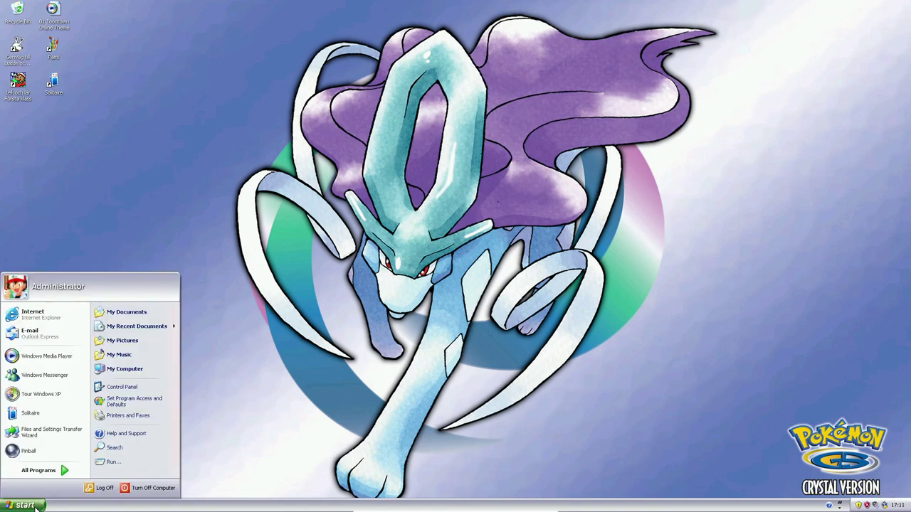
left_click(34, 505)
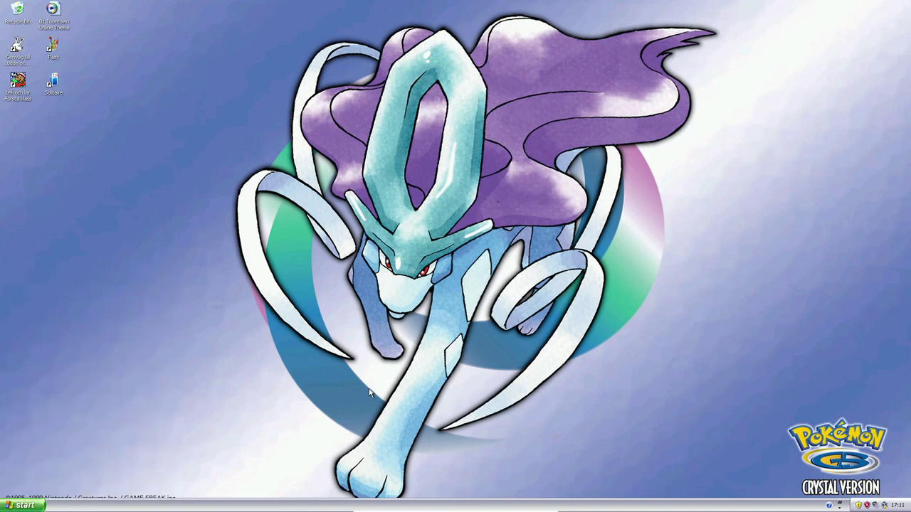